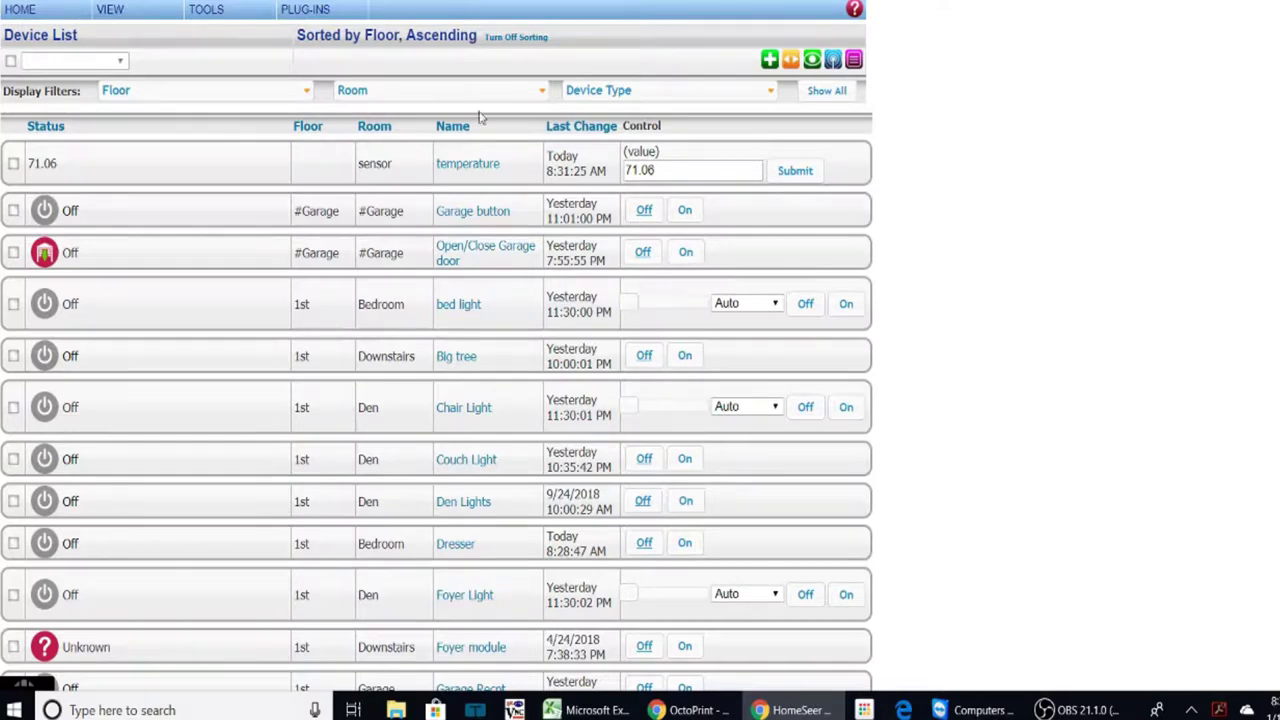
- On the Manage plug-ins page, mark the Z-Wave, mcsMQTT and Restart updates and refresh the update list
left_click(330, 12)
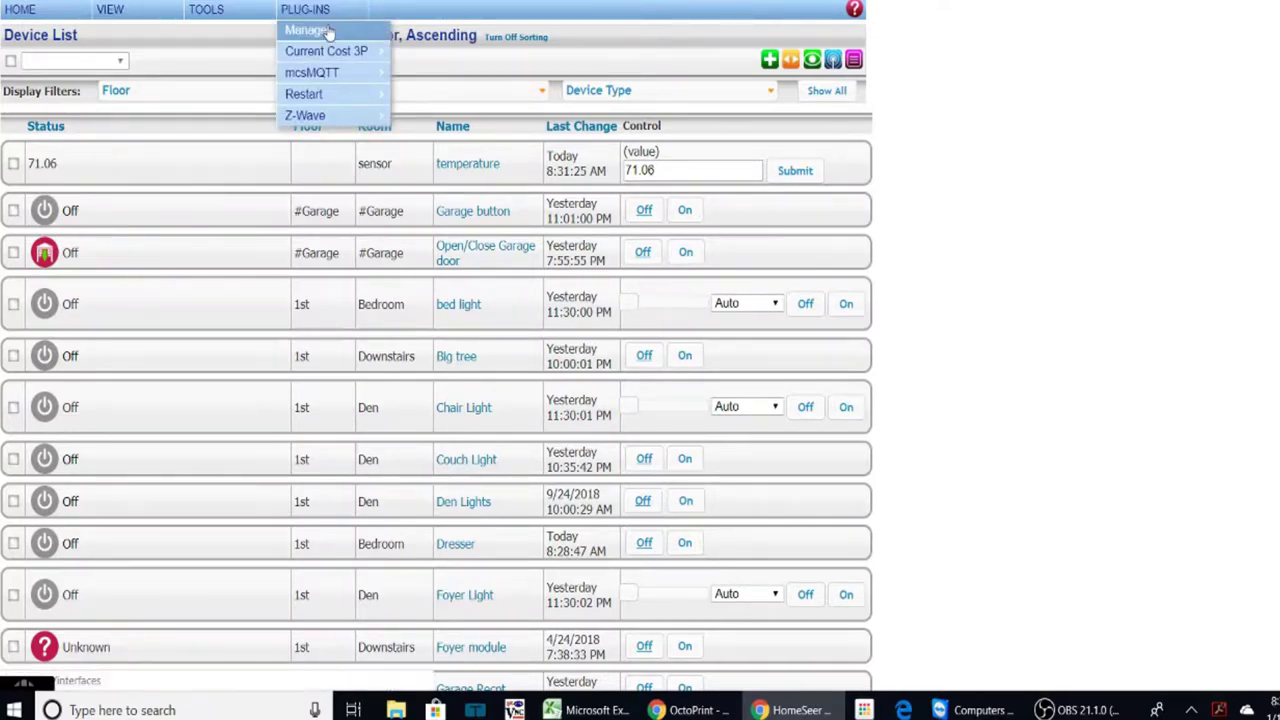
left_click(328, 32)
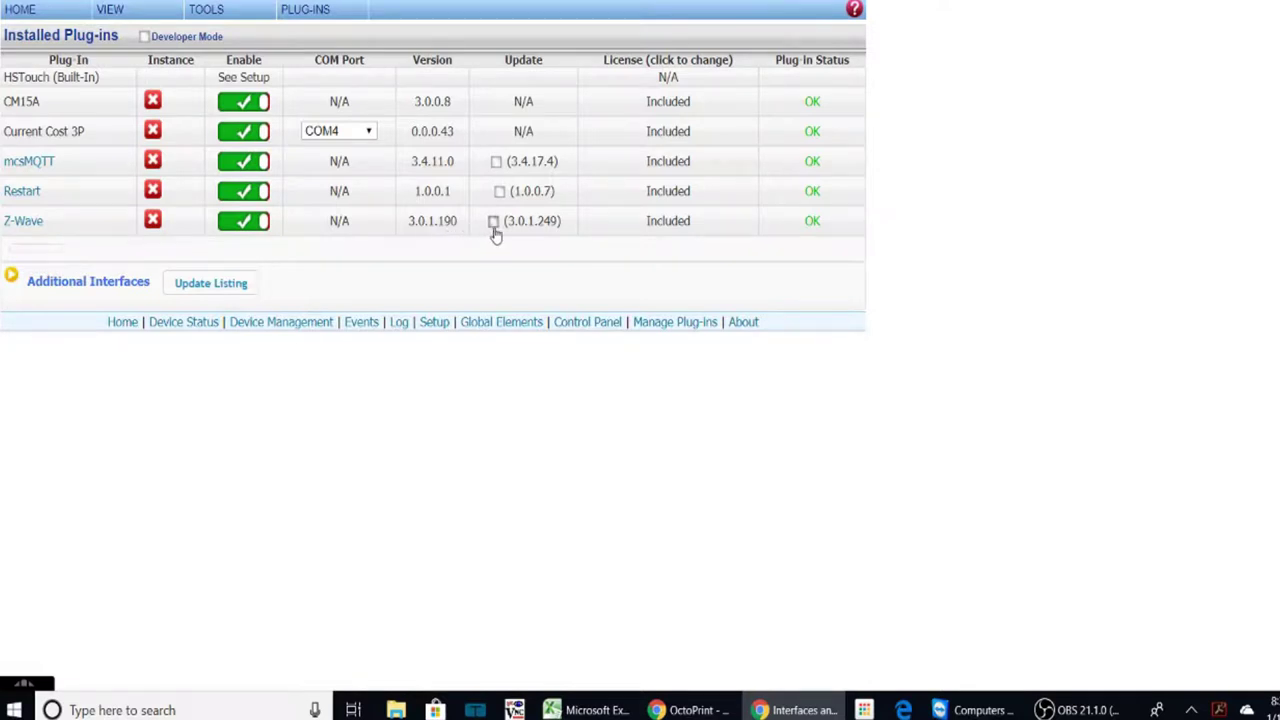
left_click(493, 222)
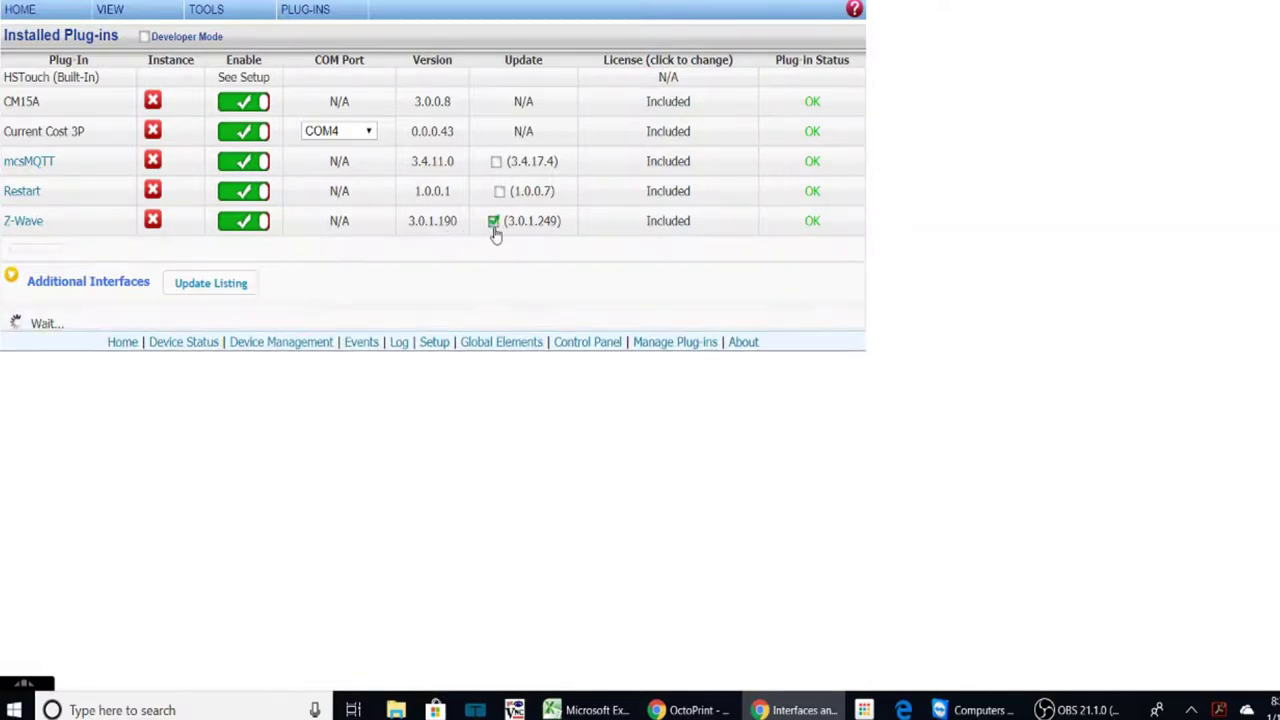
left_click(496, 163)
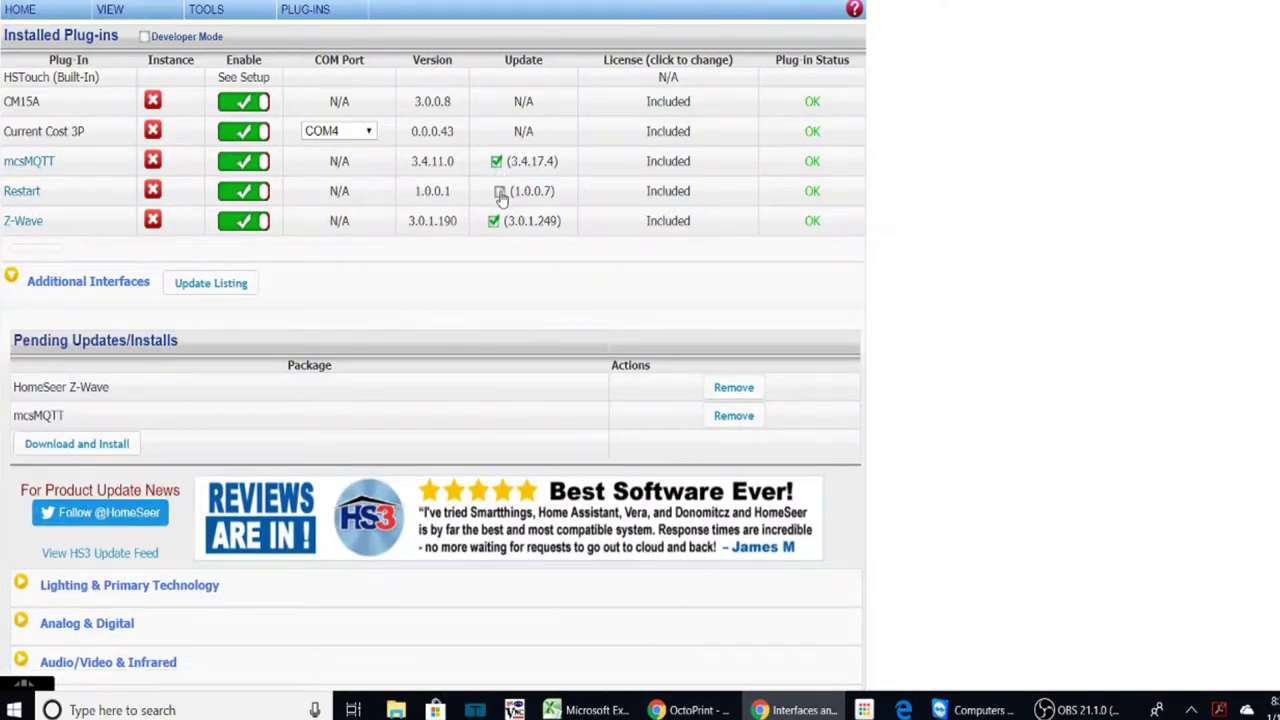
left_click(499, 191)
right_click(500, 193)
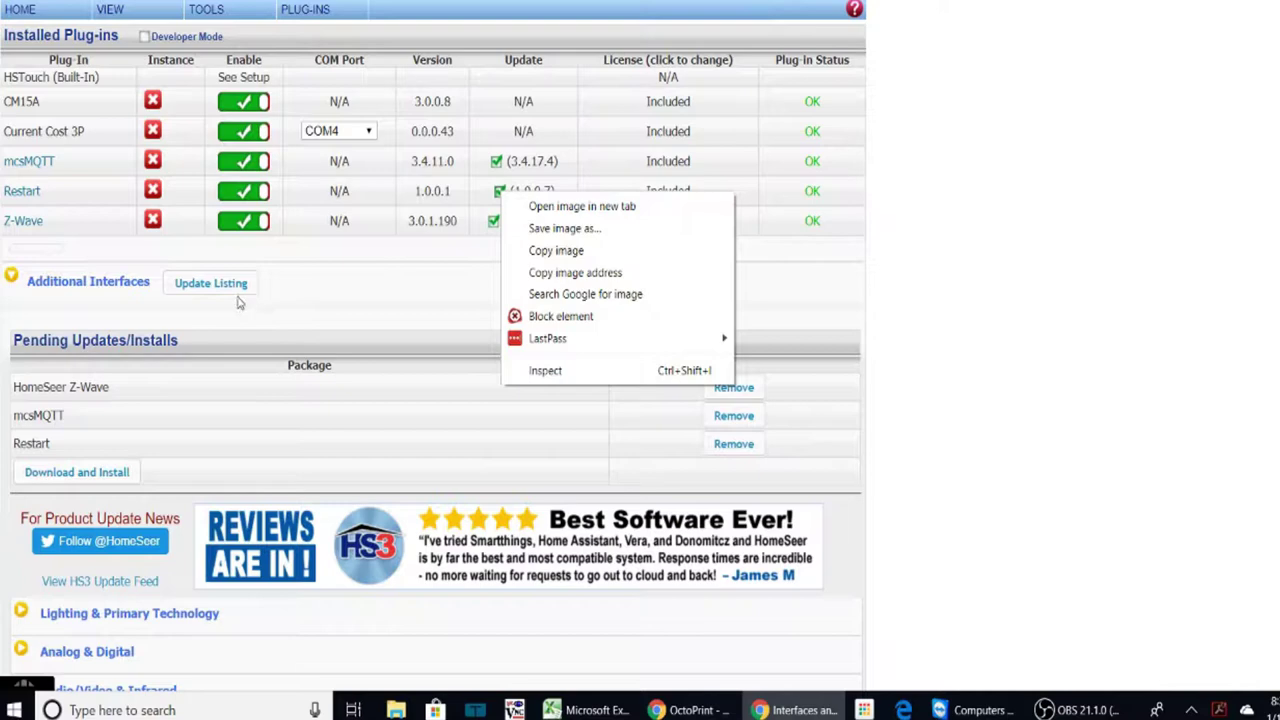
left_click(236, 292)
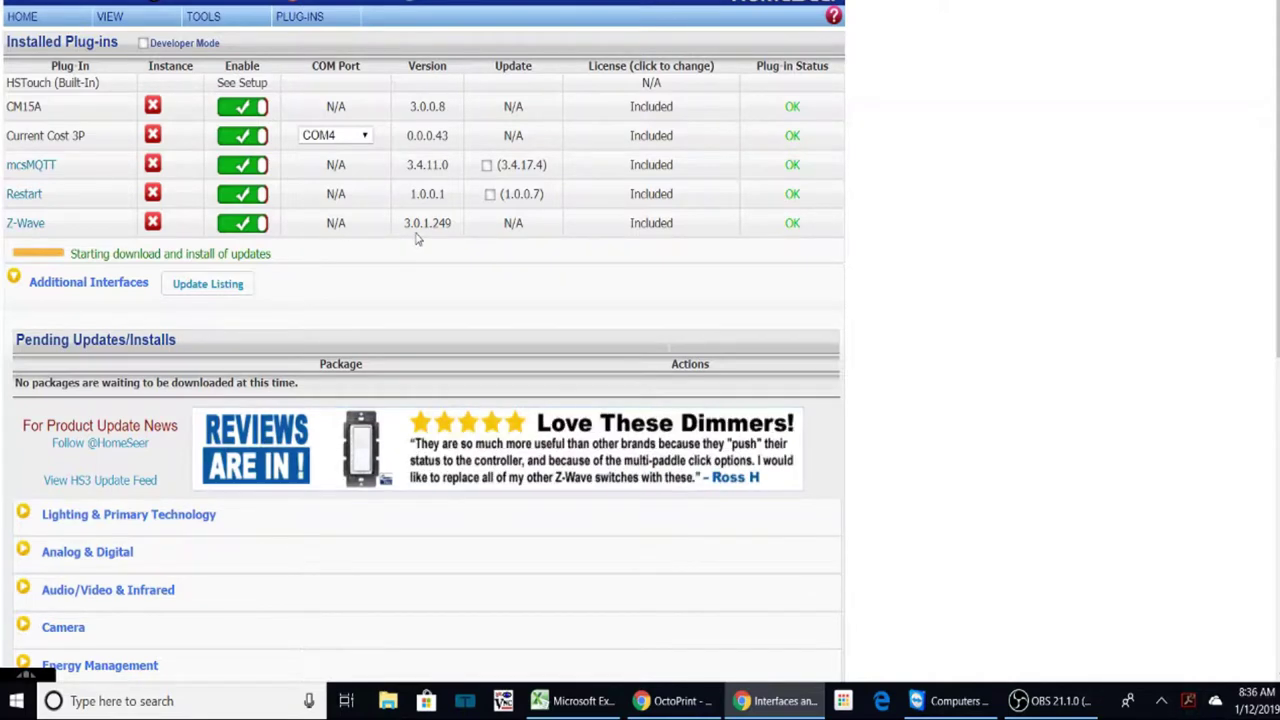
- From Z-Wave Controller Management, back up the Z-stick interface to ZNet_014D0D49_2019-01-12_08.36.43.ZWave
left_click(300, 16)
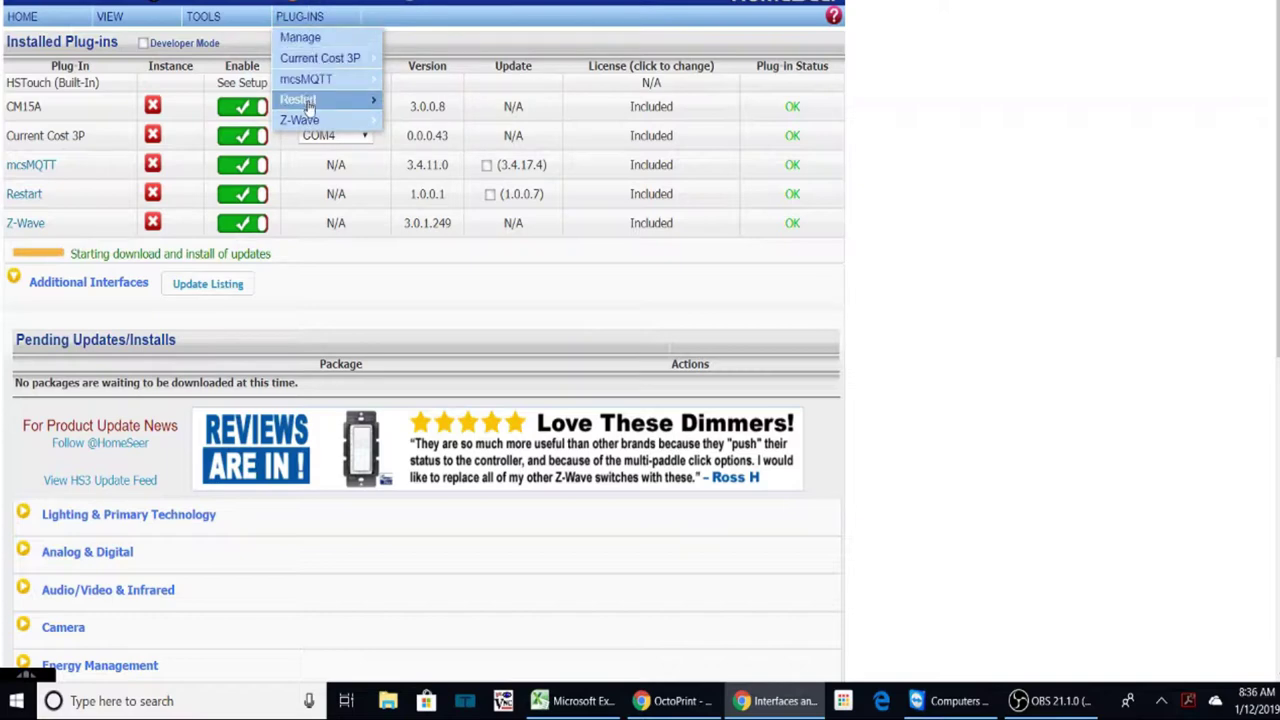
mouse_move(320, 120)
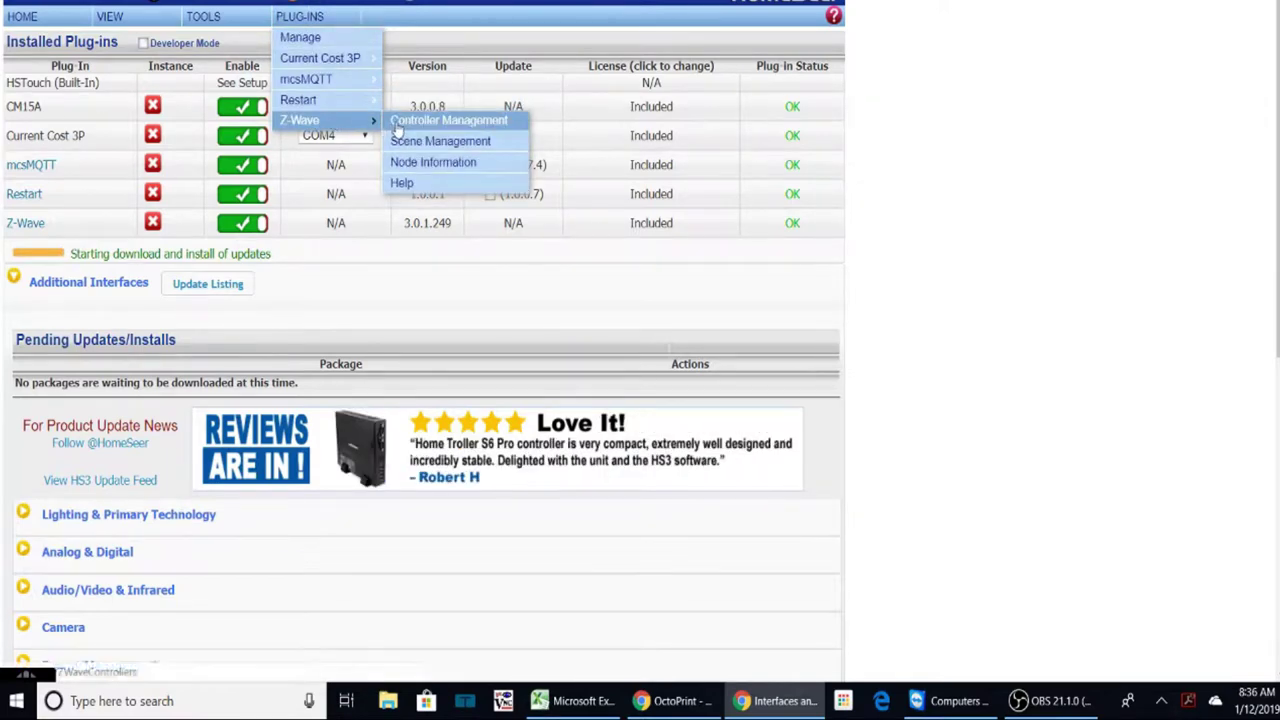
left_click(393, 121)
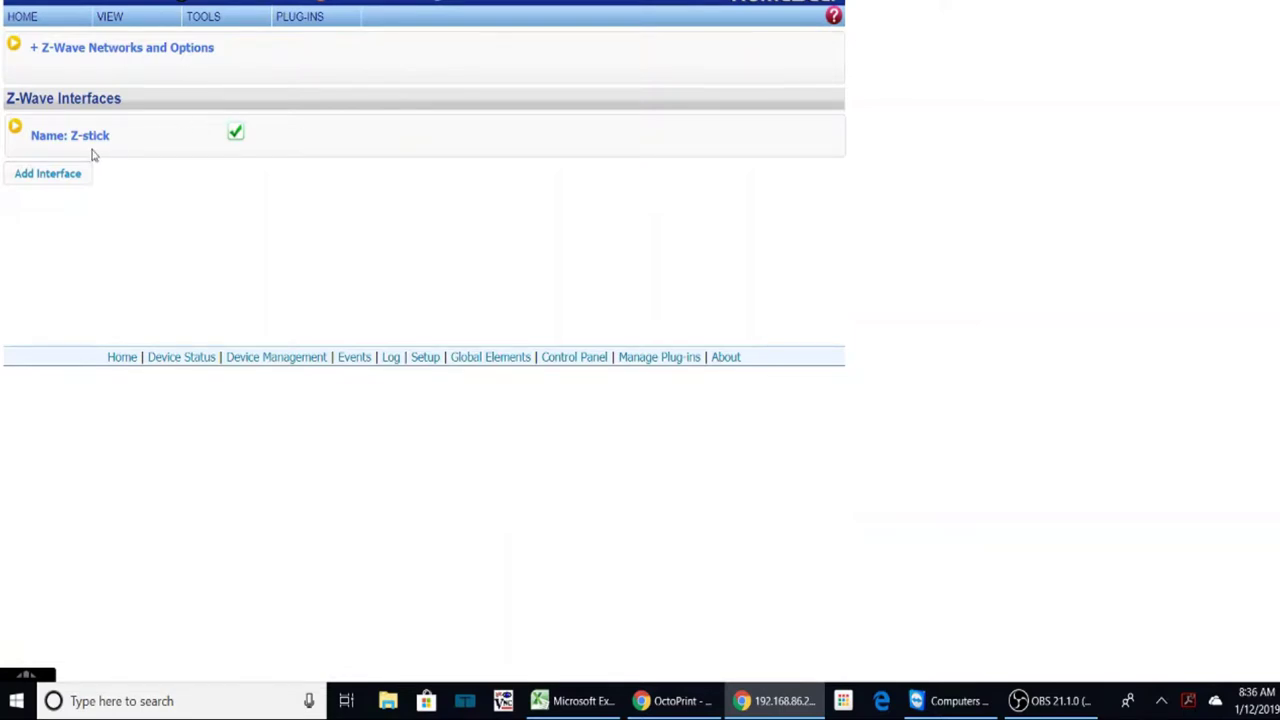
left_click(16, 134)
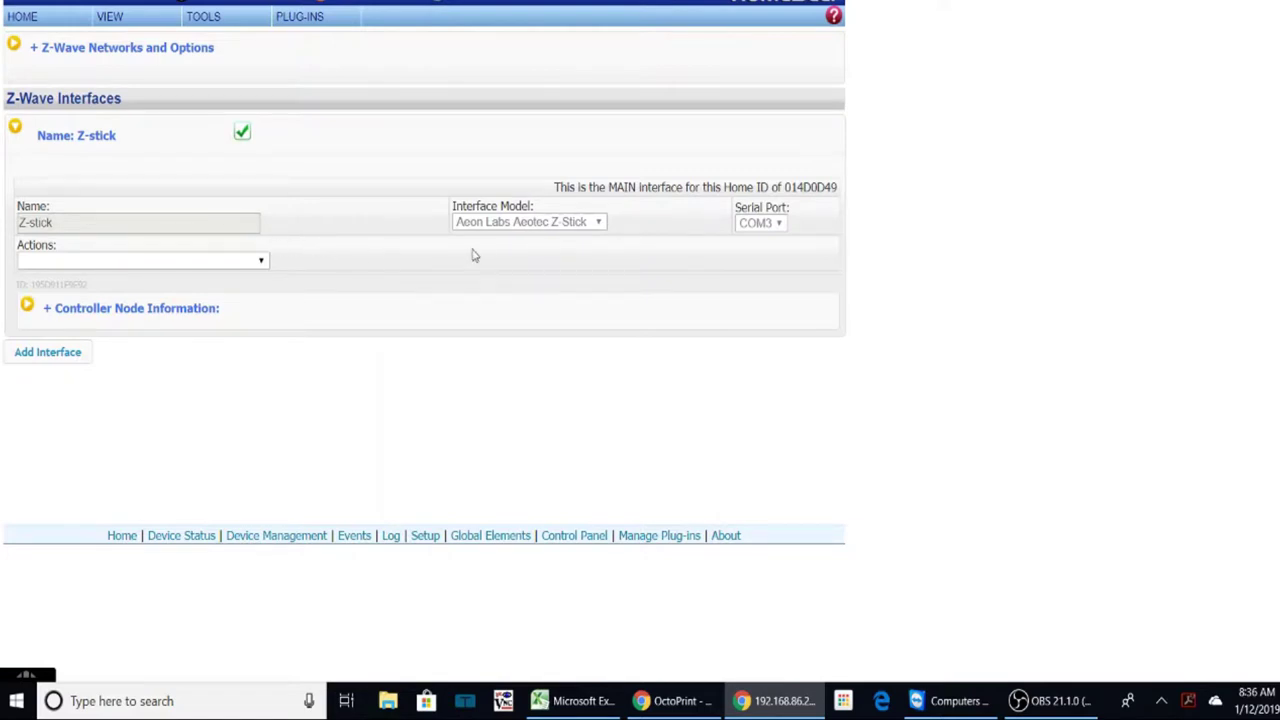
left_click(262, 262)
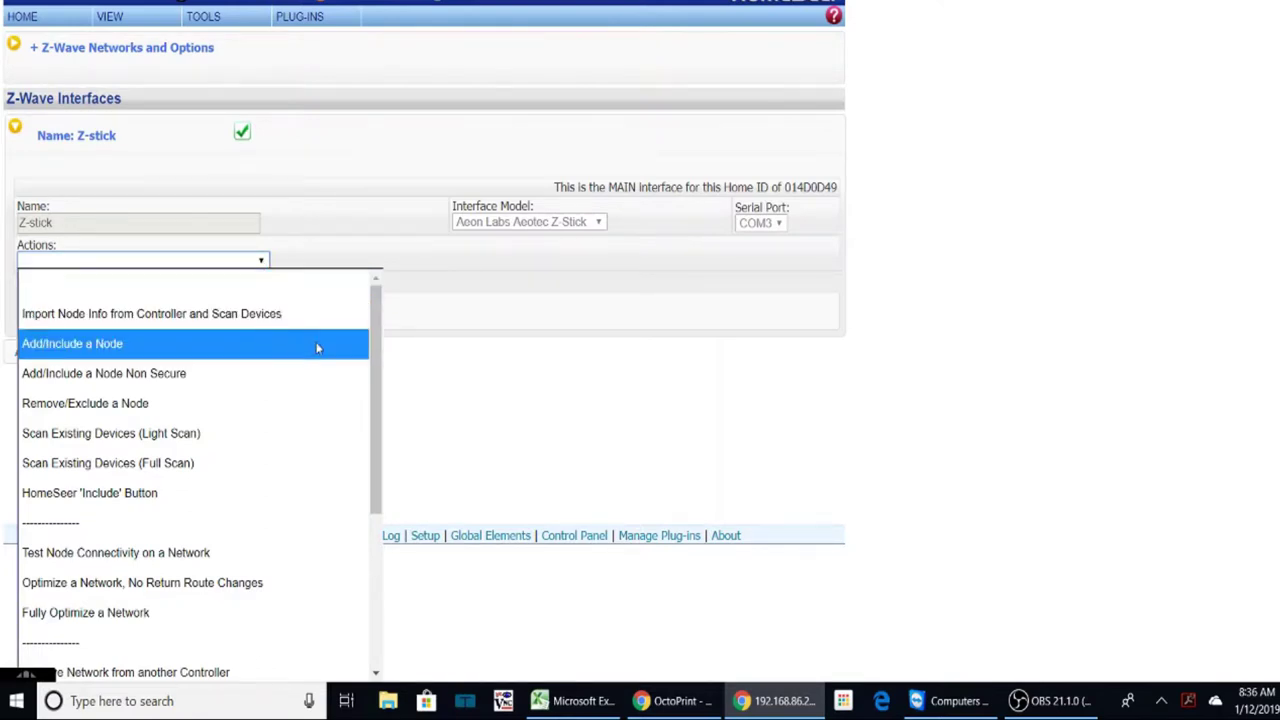
left_click_drag(377, 355, 377, 532)
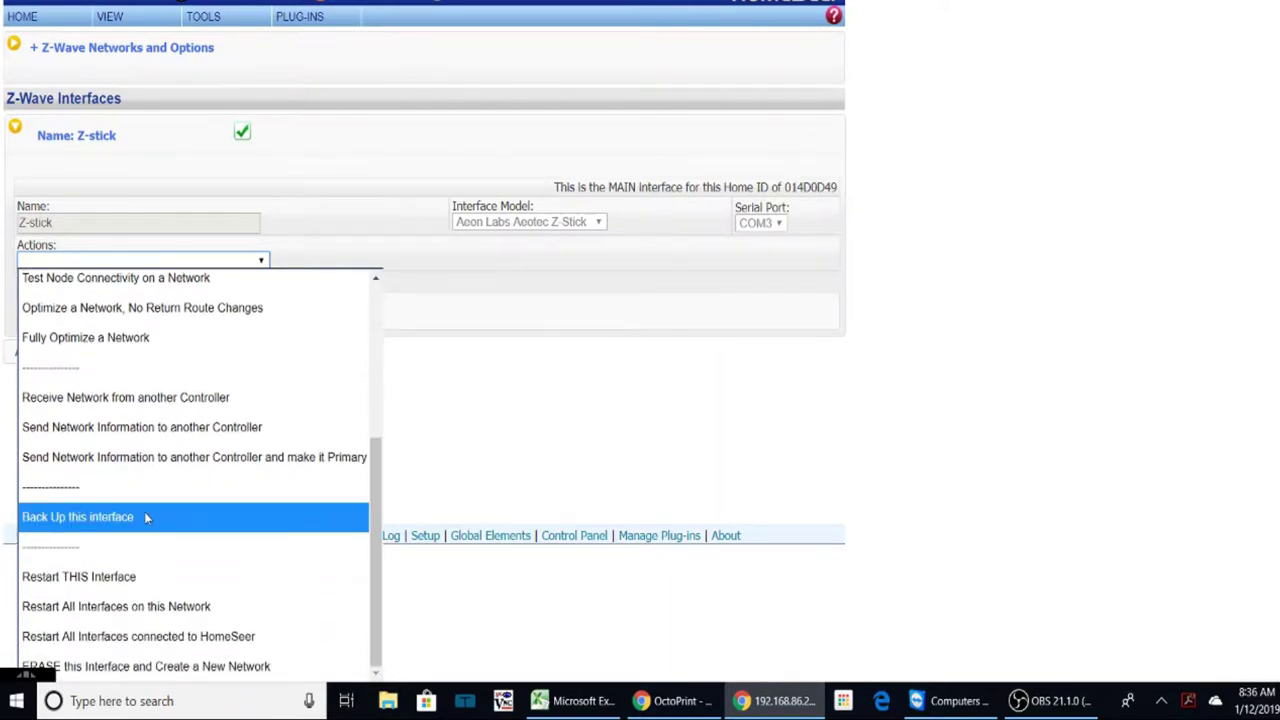
left_click(145, 517)
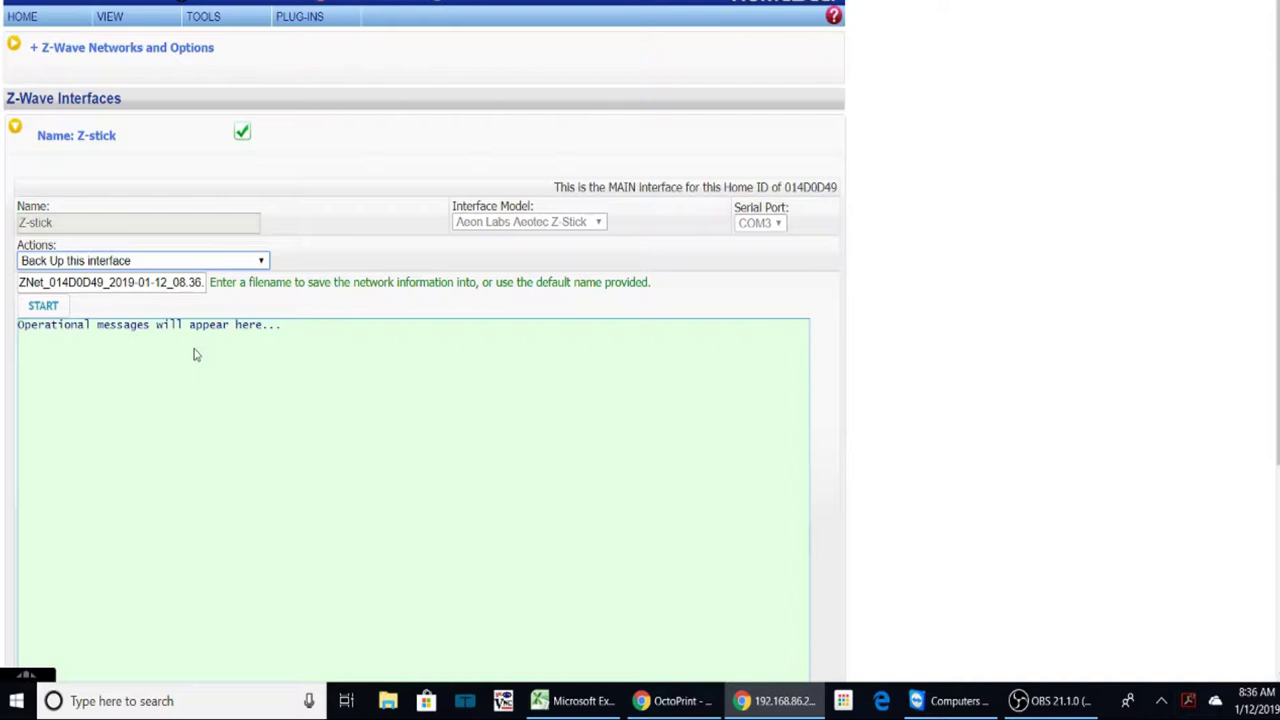
left_click(72, 305)
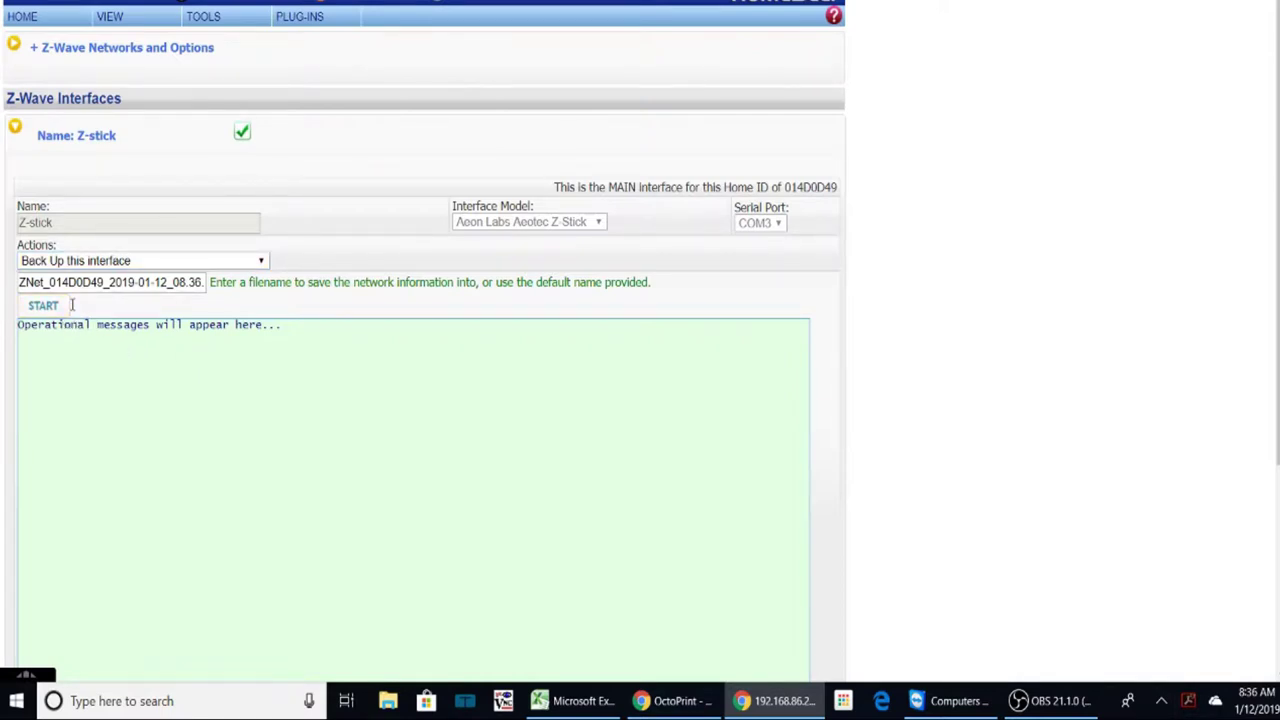
left_click(48, 305)
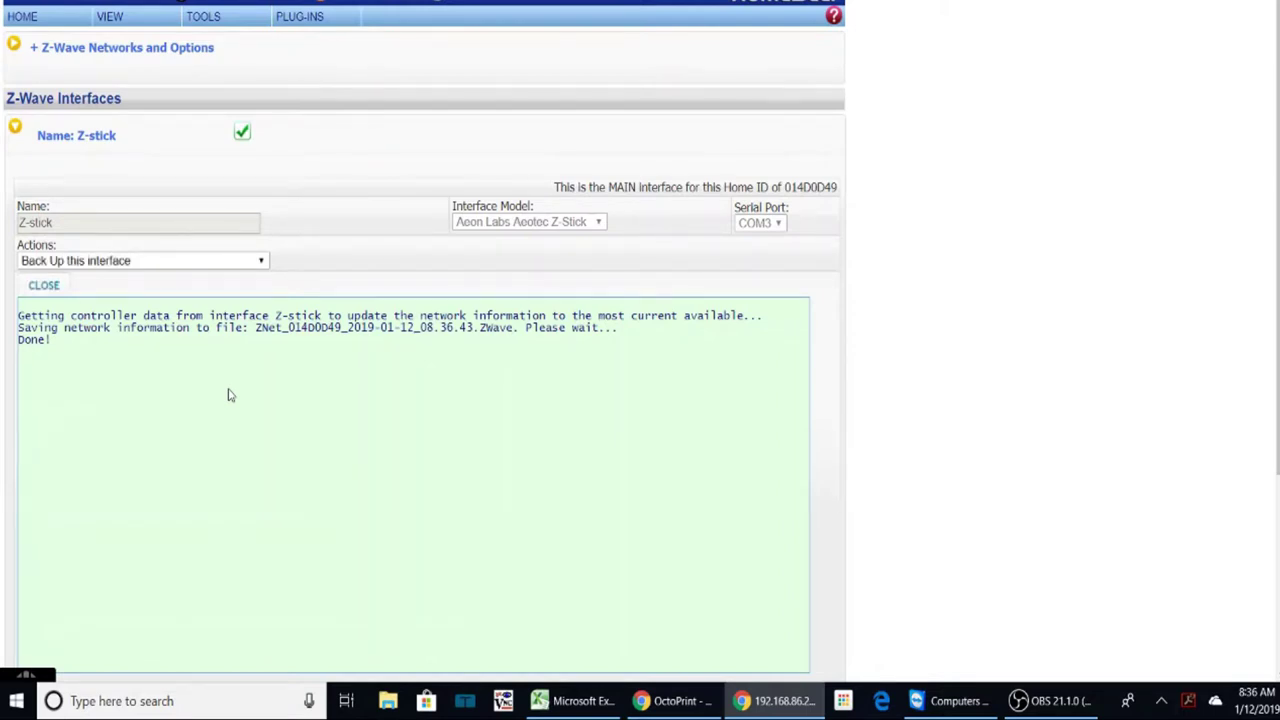
- Close the backup log, then disable and delete the Z-stick interface
left_click(44, 286)
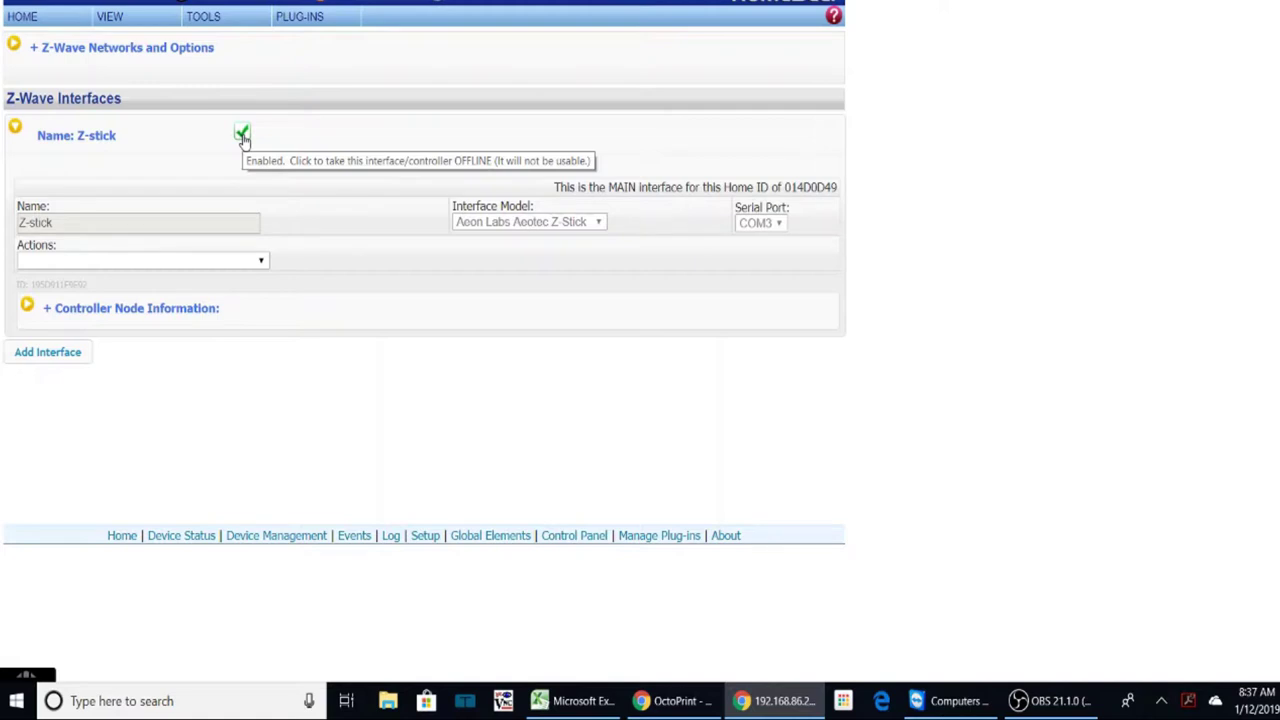
left_click(242, 136)
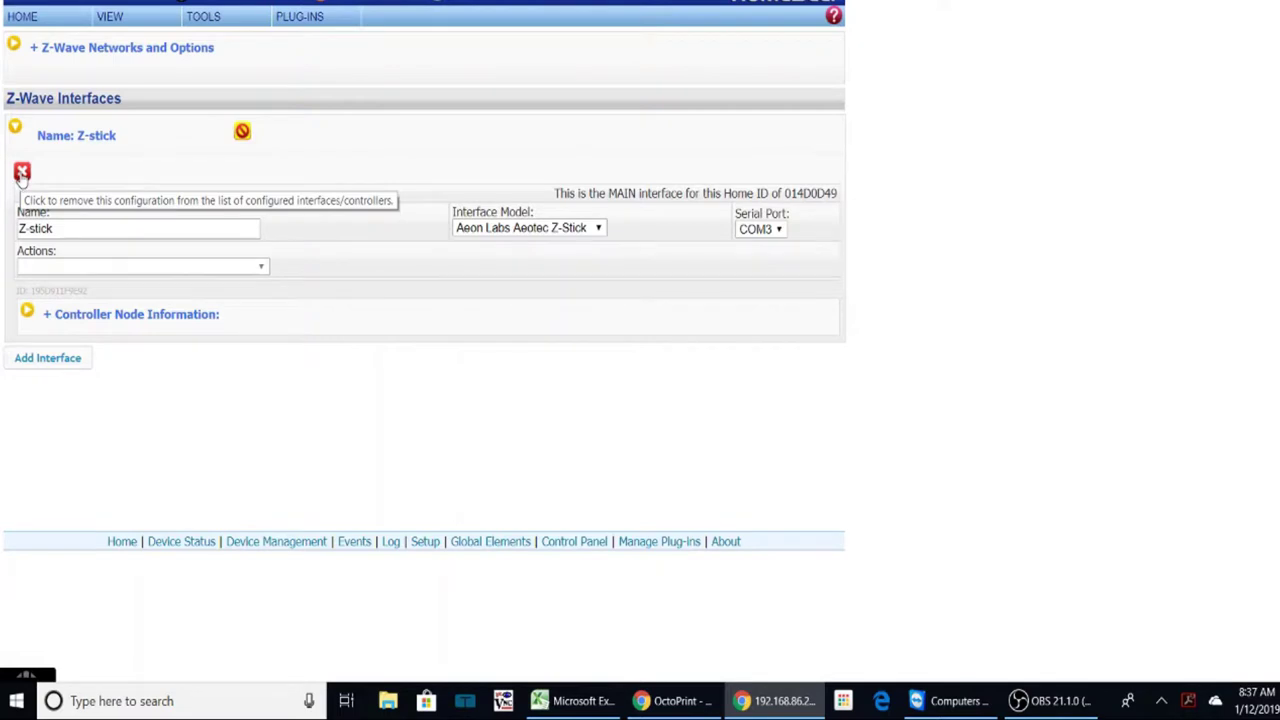
left_click(22, 173)
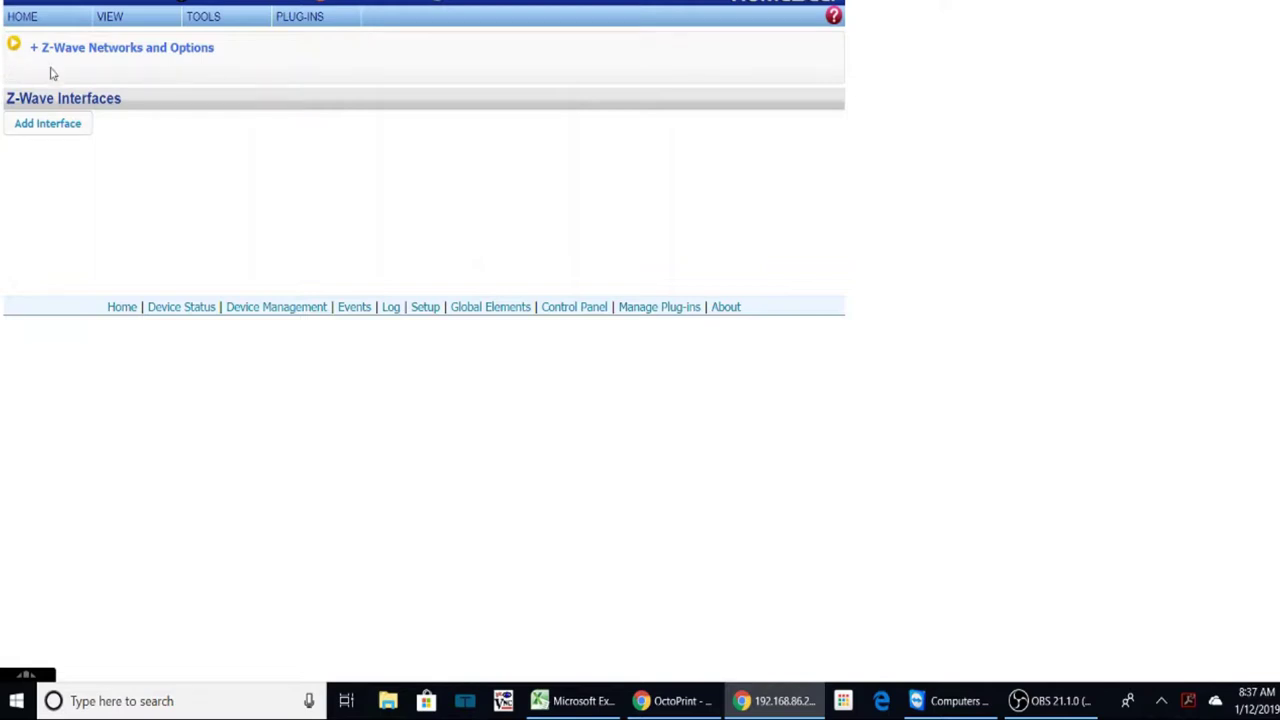
- Download the SmartStick+ Z-Wave USB Controller Drivers from homeseer.com/download and open the zip
left_click(203, 16)
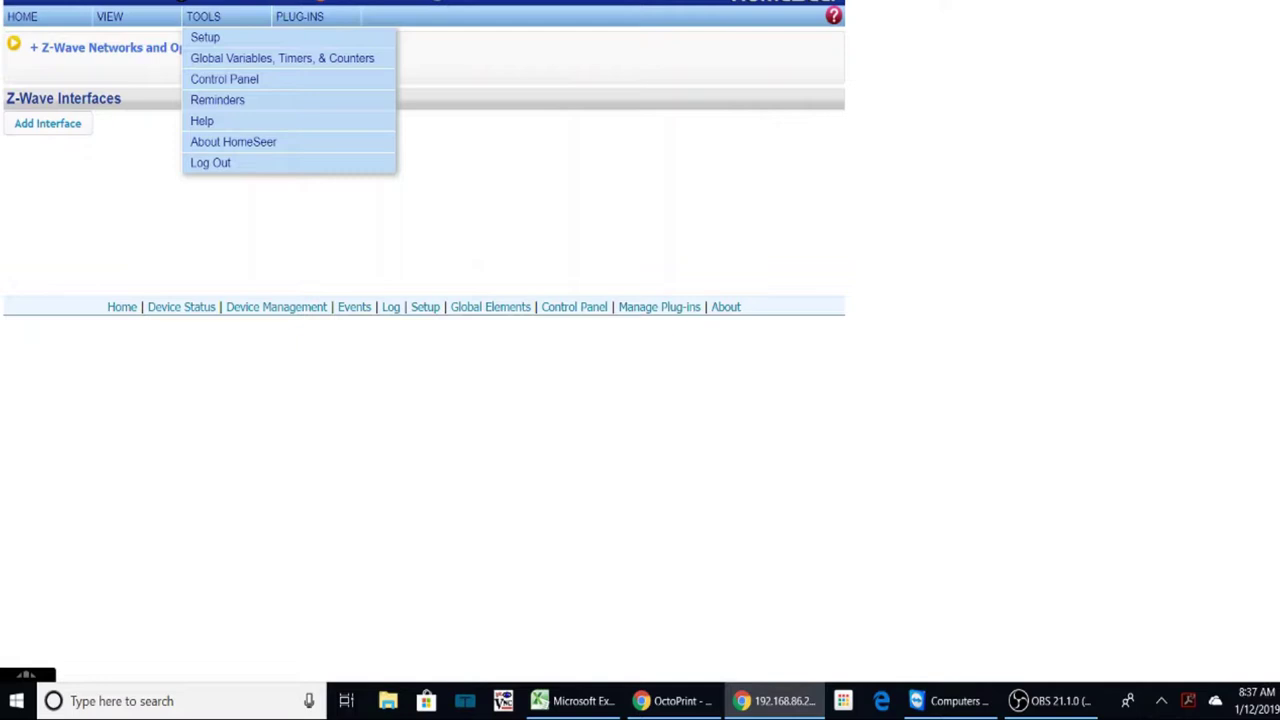
type("h")
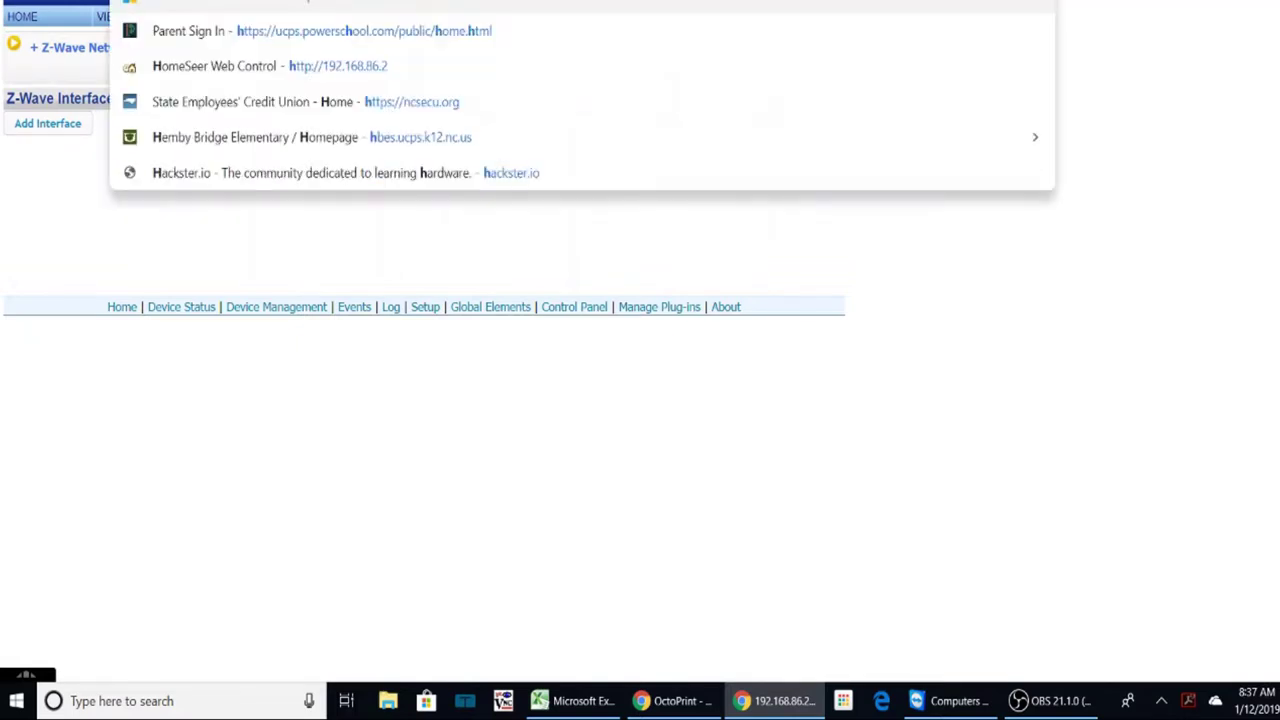
type("o")
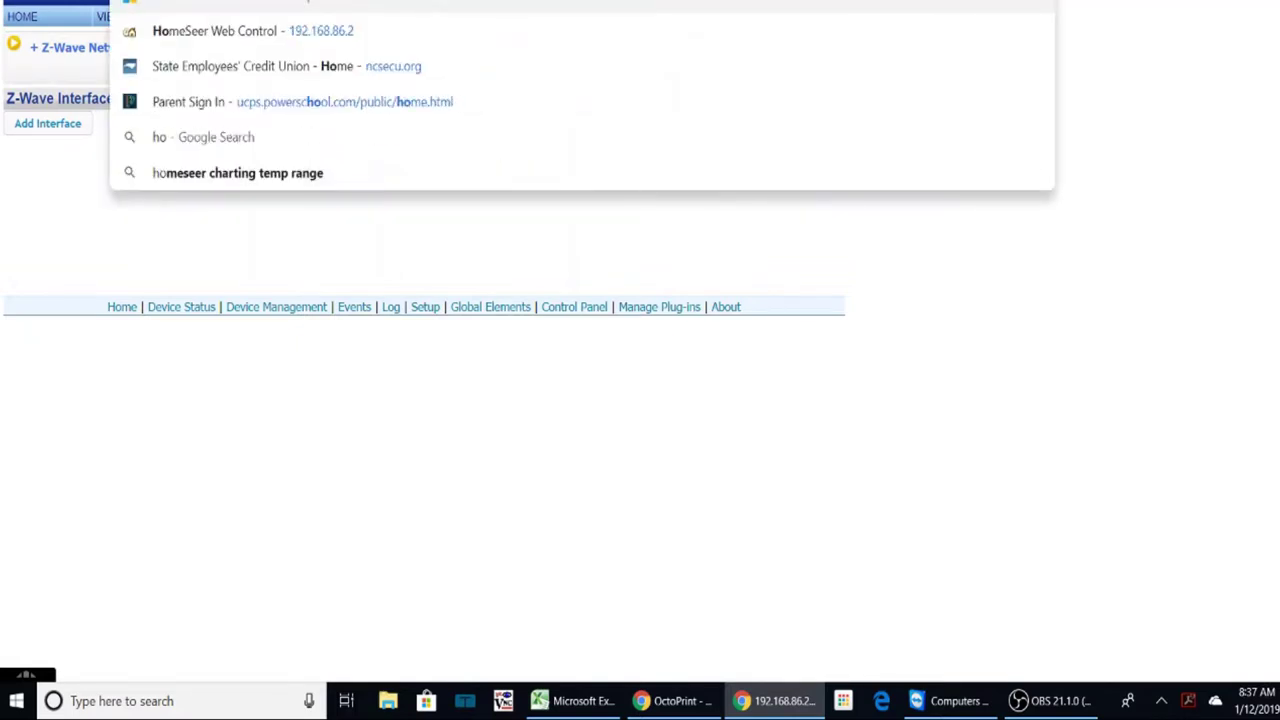
type("m")
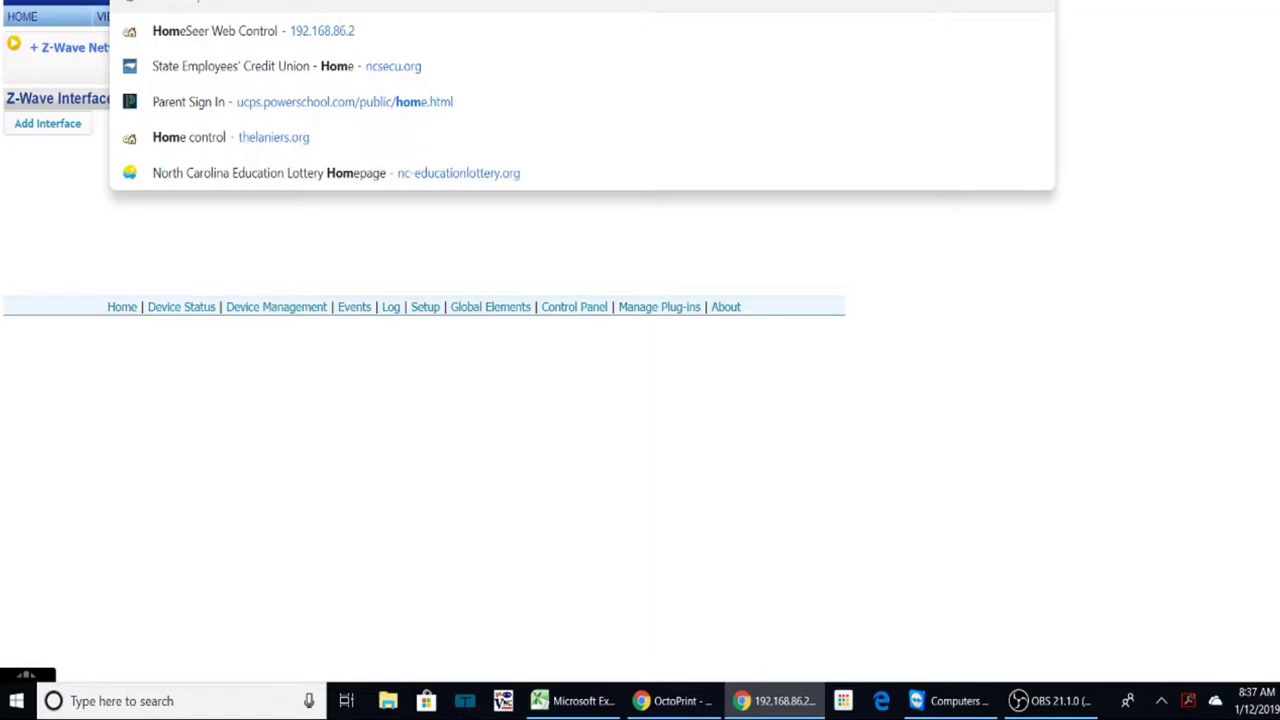
type("esee")
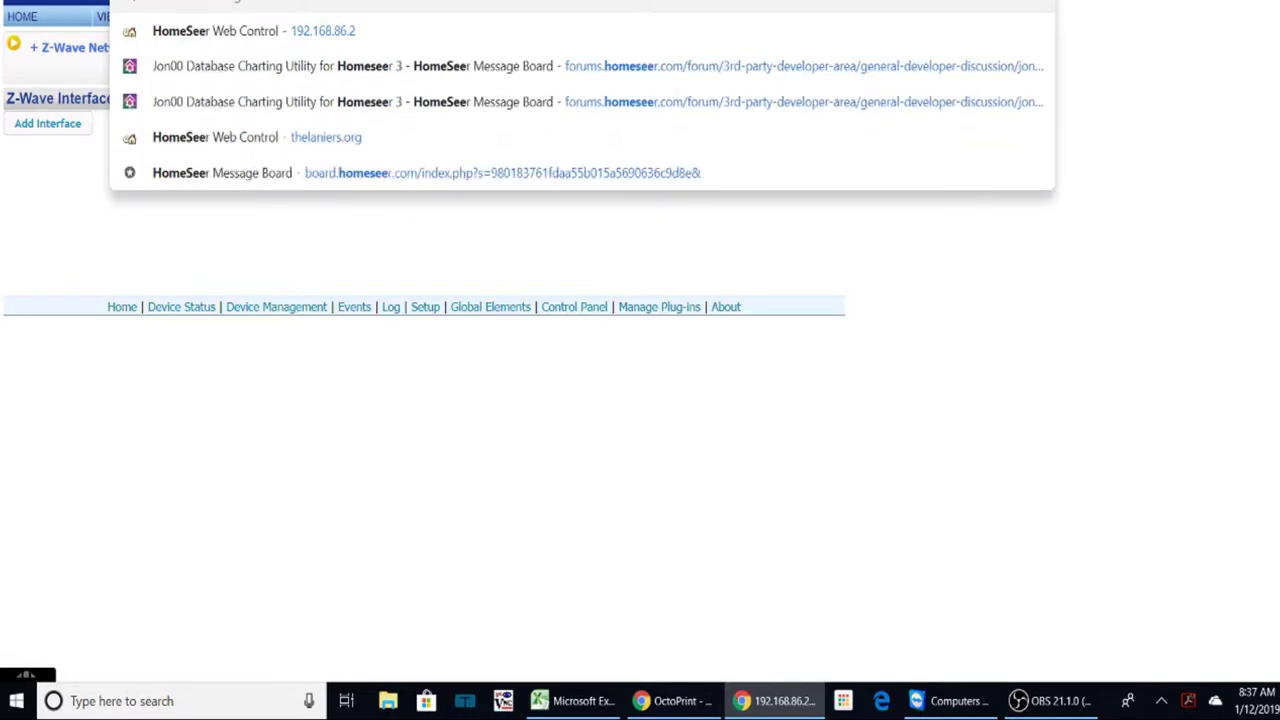
type("r")
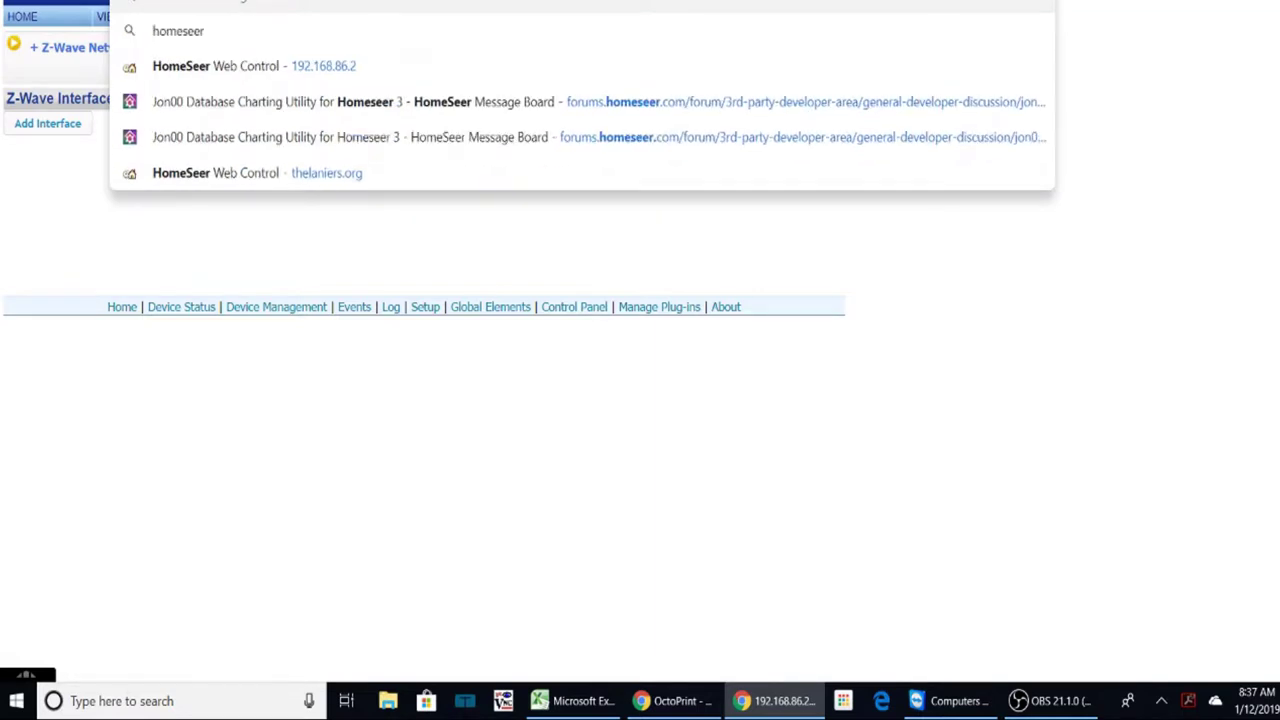
type(".com/")
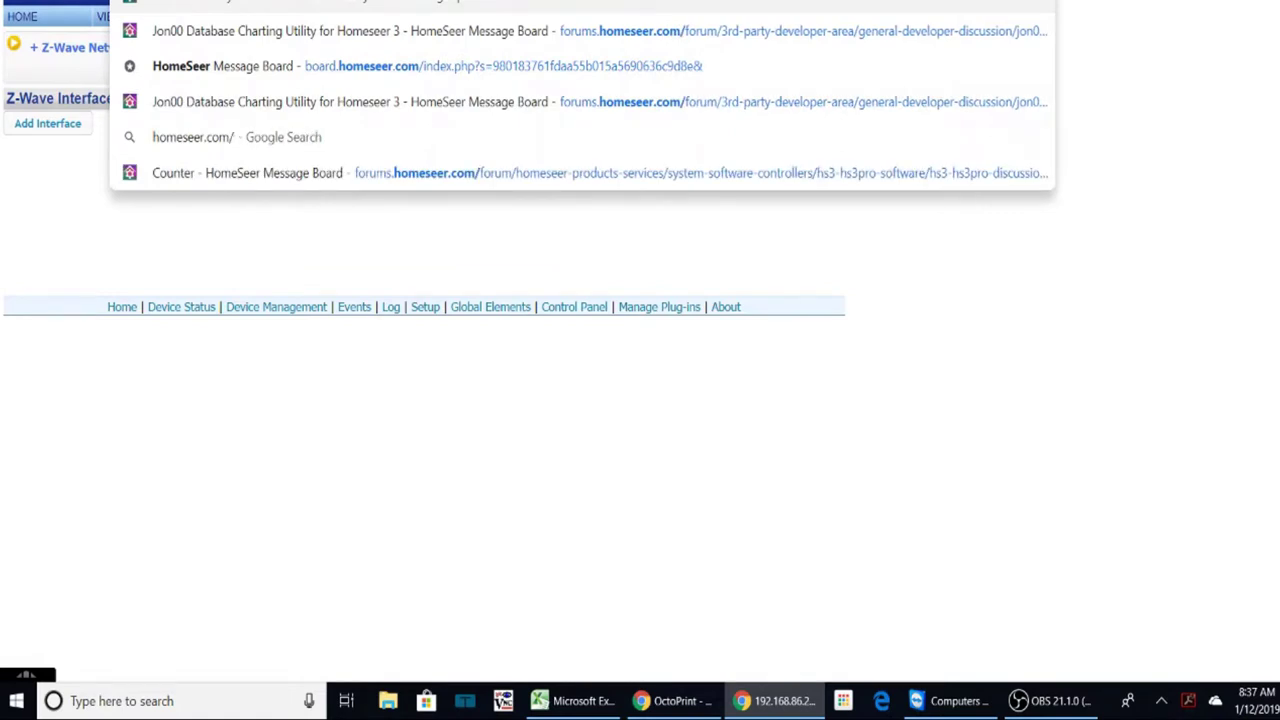
type("down")
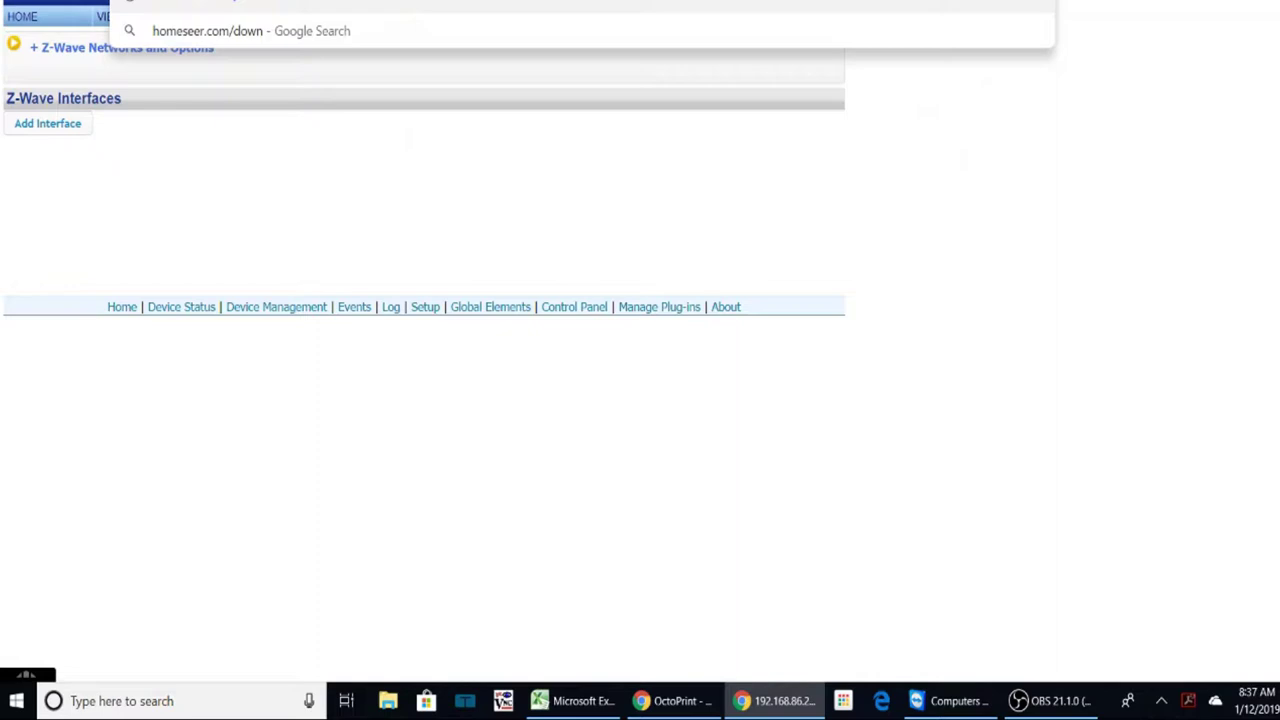
type("loads")
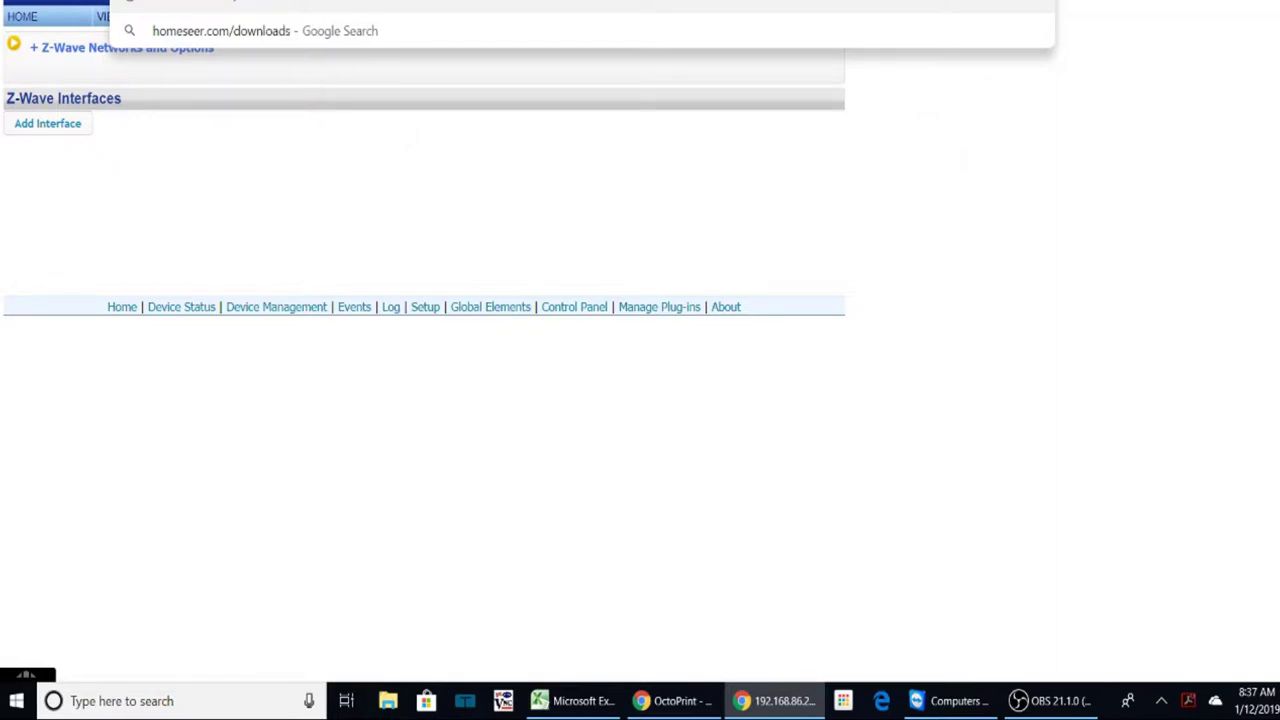
key("Return")
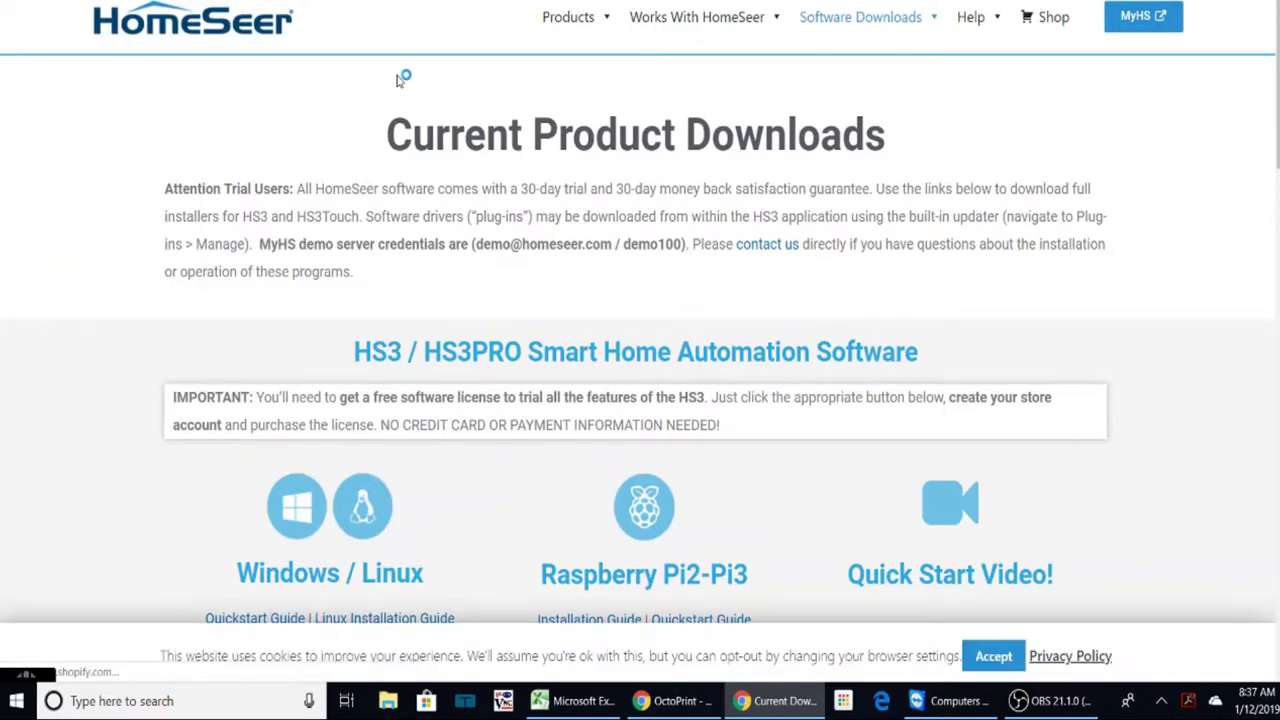
scroll(430, 322, "down", 10)
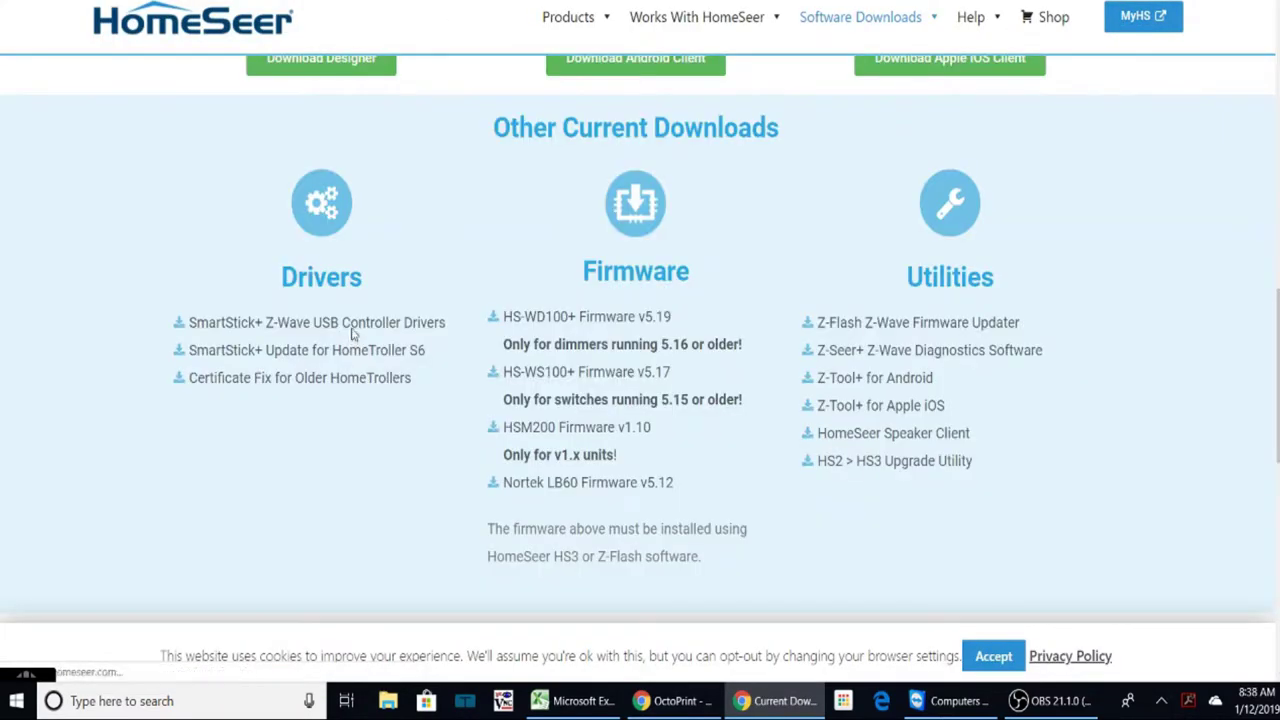
left_click(348, 334)
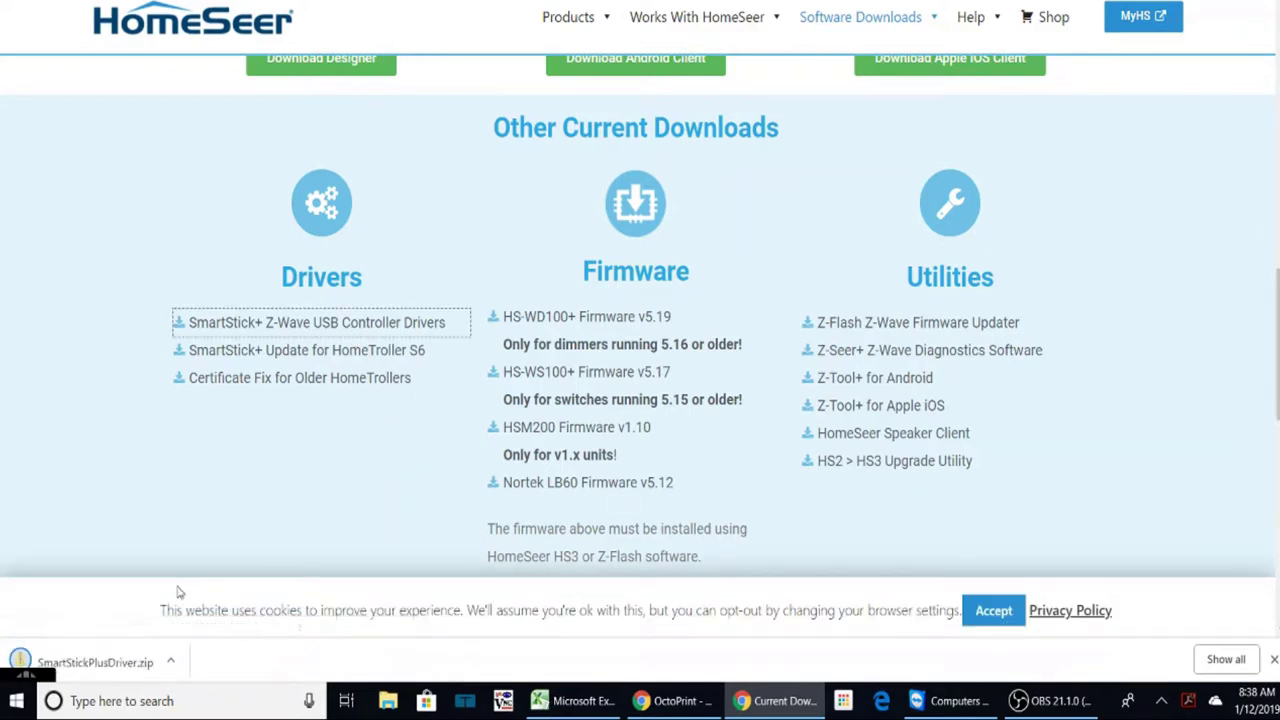
left_click(124, 663)
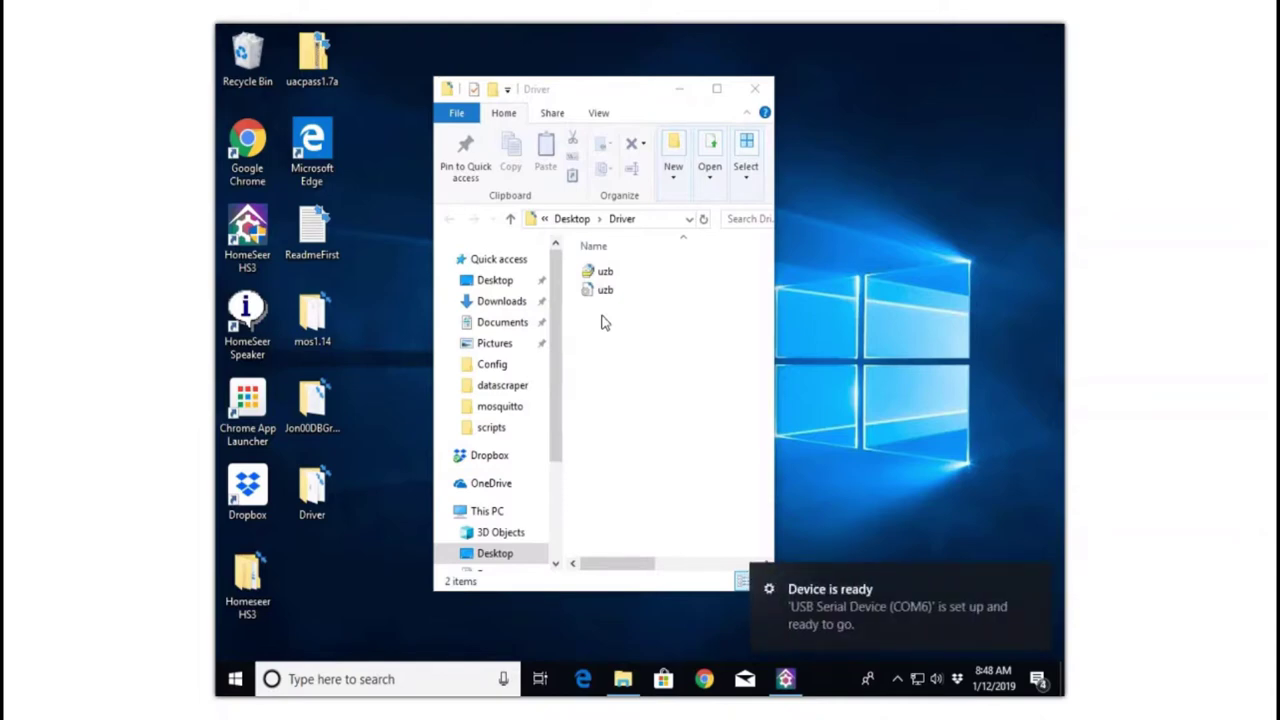
- Open Device Manager and expand Ports (COM & LPT) to show USB Serial Device (COM6)
right_click(236, 679)
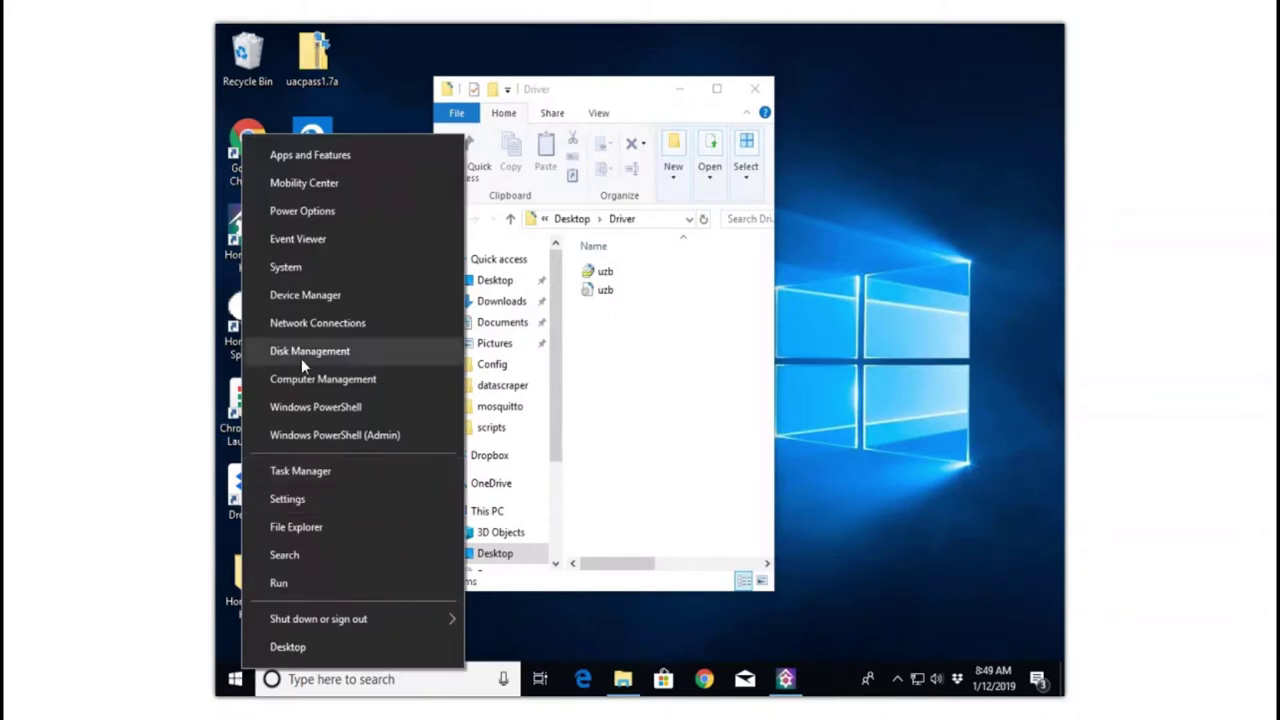
left_click(322, 302)
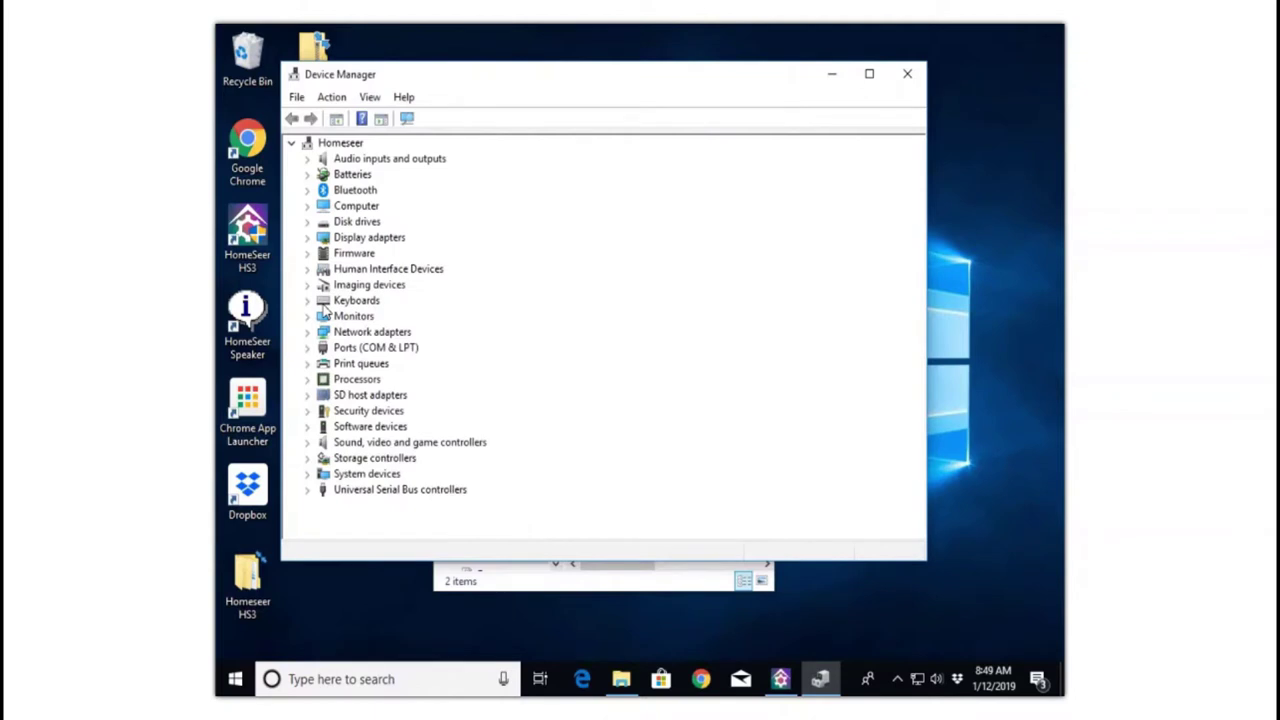
left_click(308, 349)
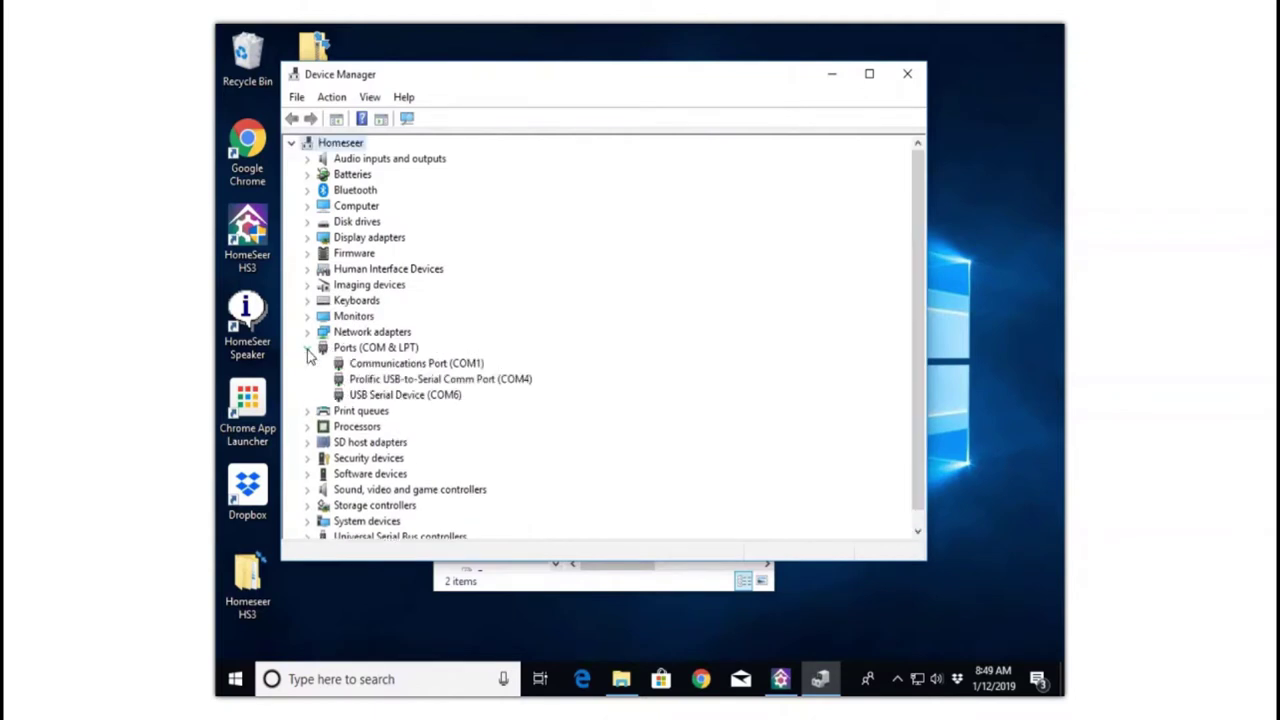
- Update the COM6 USB Serial Device driver from the Desktop\Driver folder, approving the Sigma Designs software
right_click(377, 397)
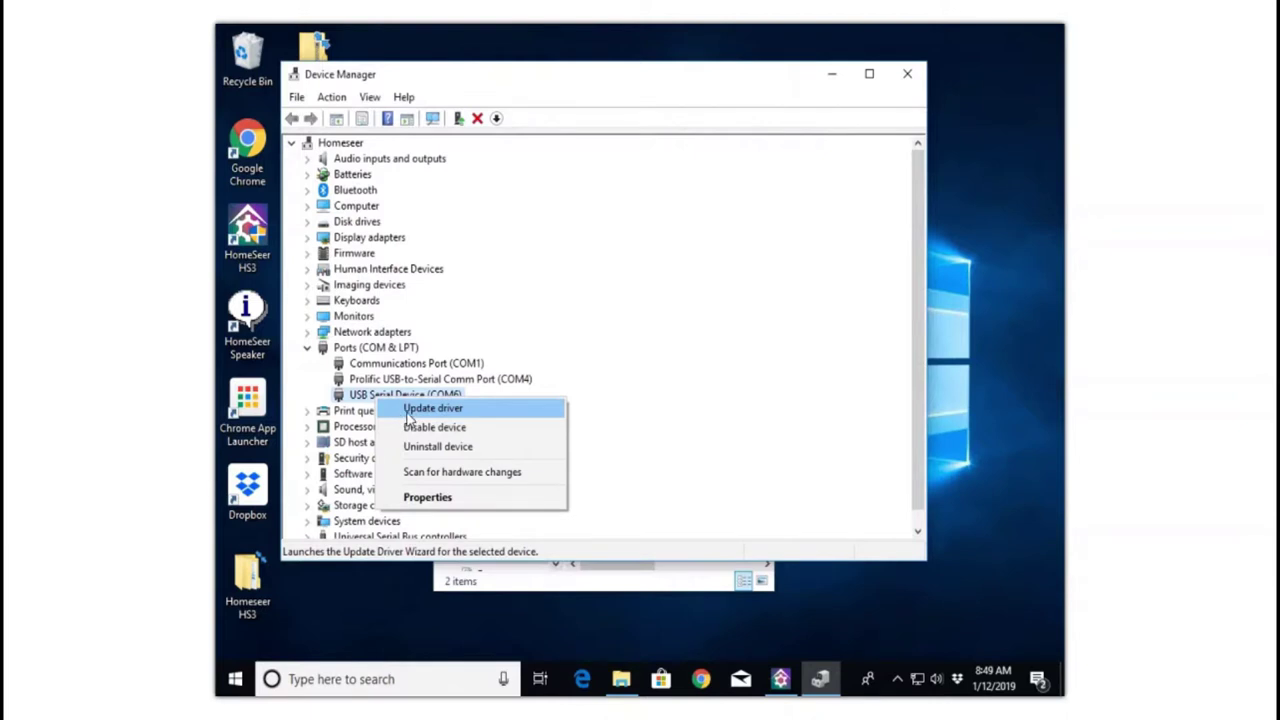
left_click(410, 410)
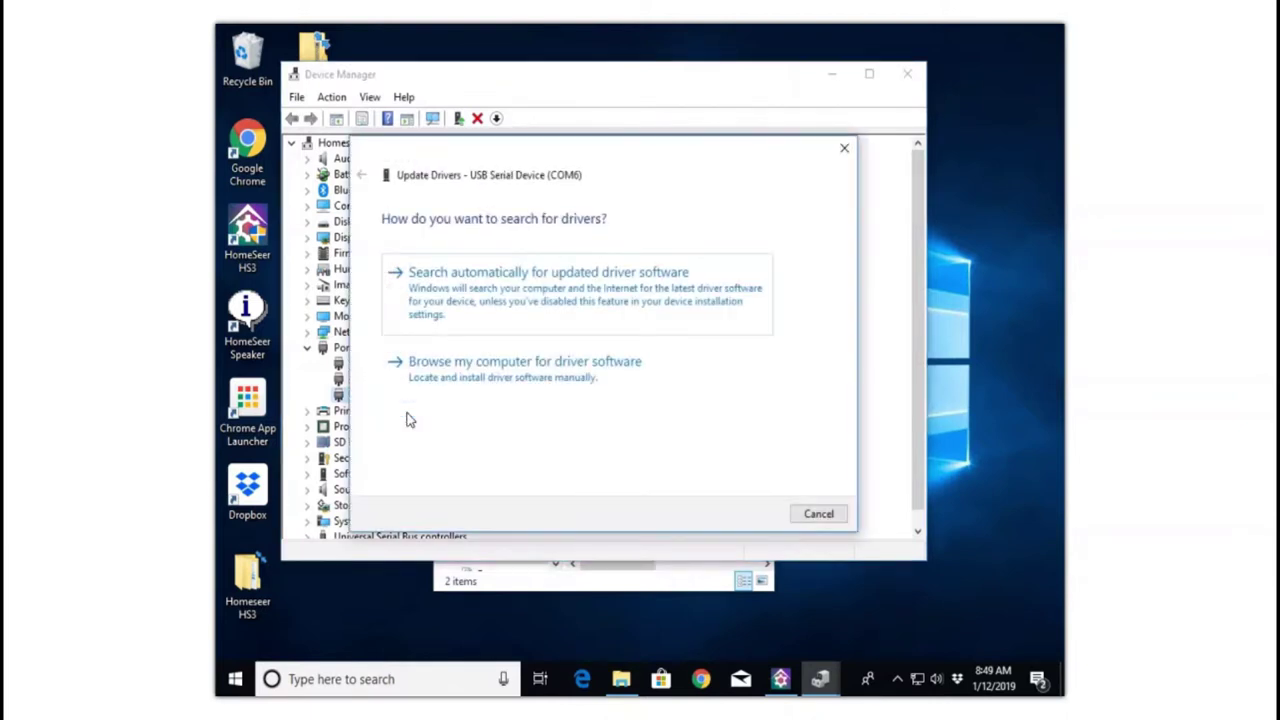
left_click(452, 377)
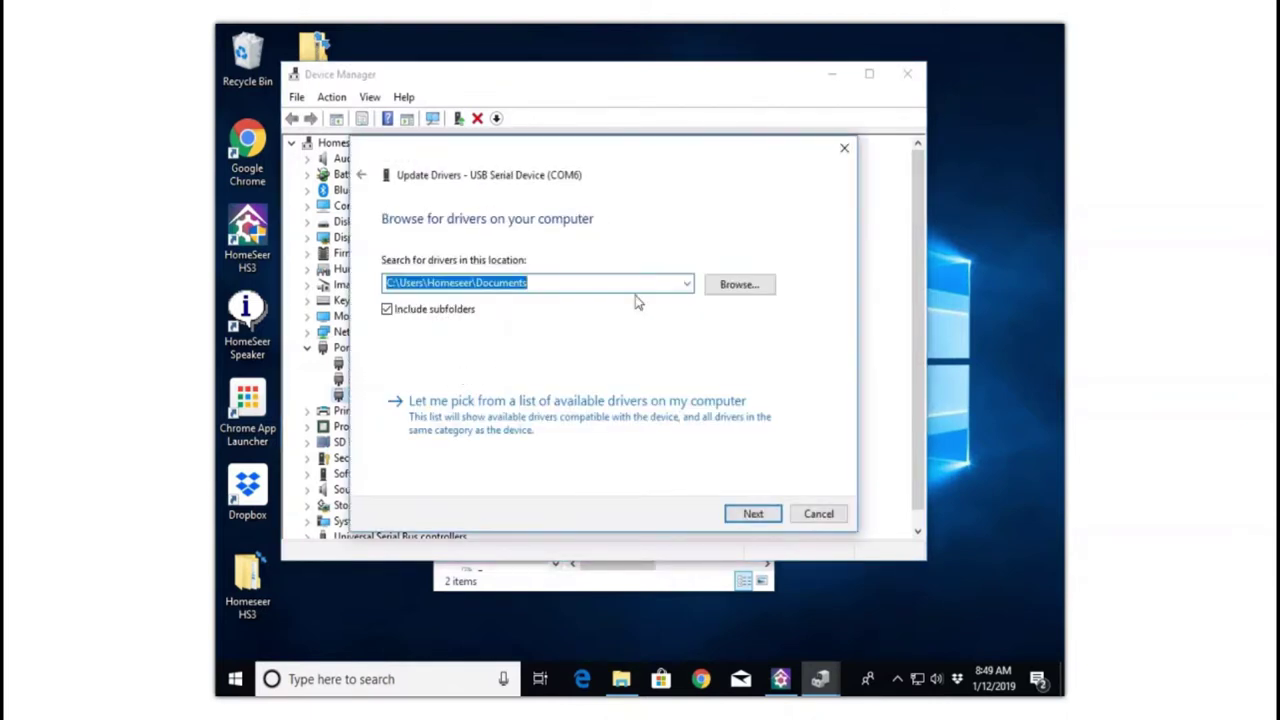
left_click(712, 287)
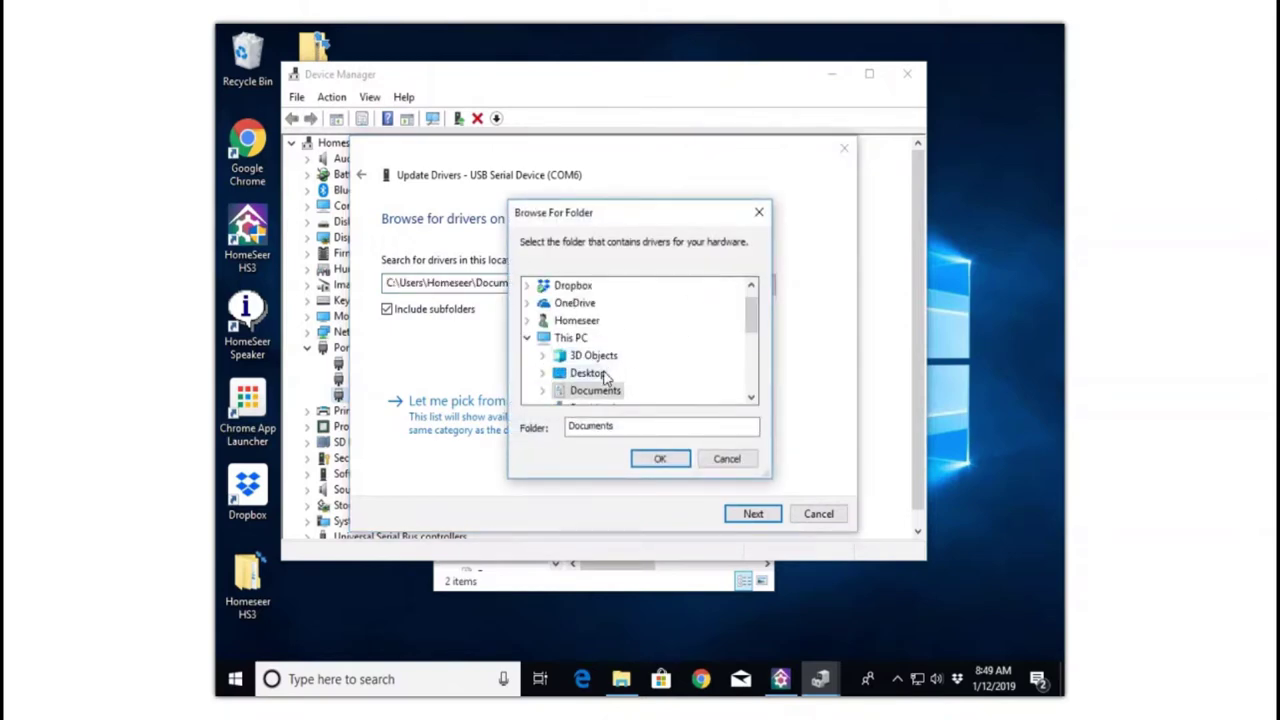
double_click(598, 373)
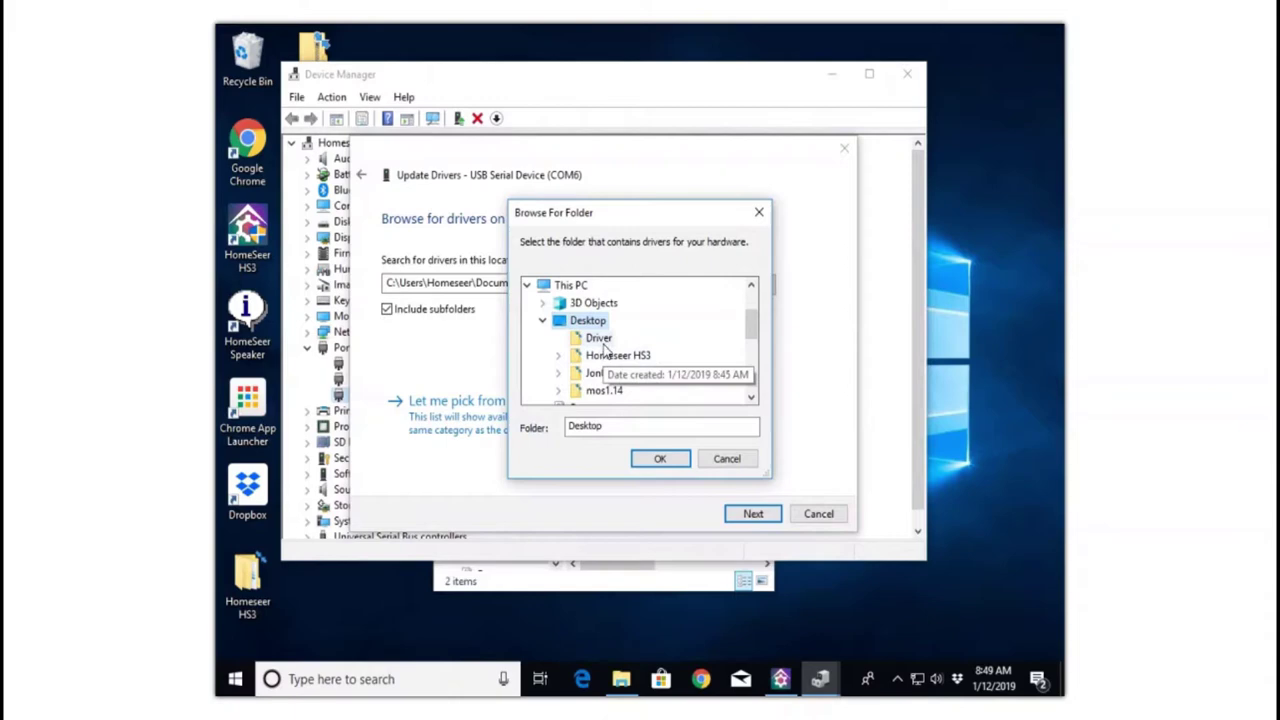
left_click(600, 338)
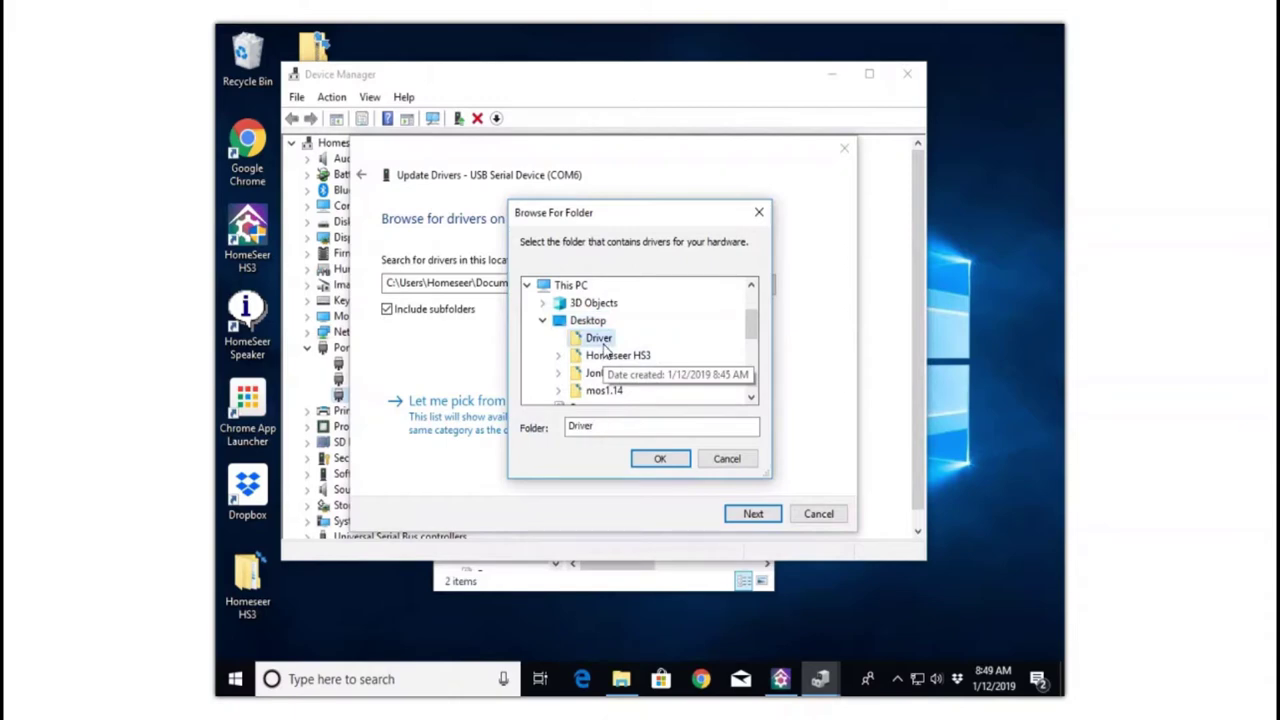
left_click(659, 460)
left_click(740, 513)
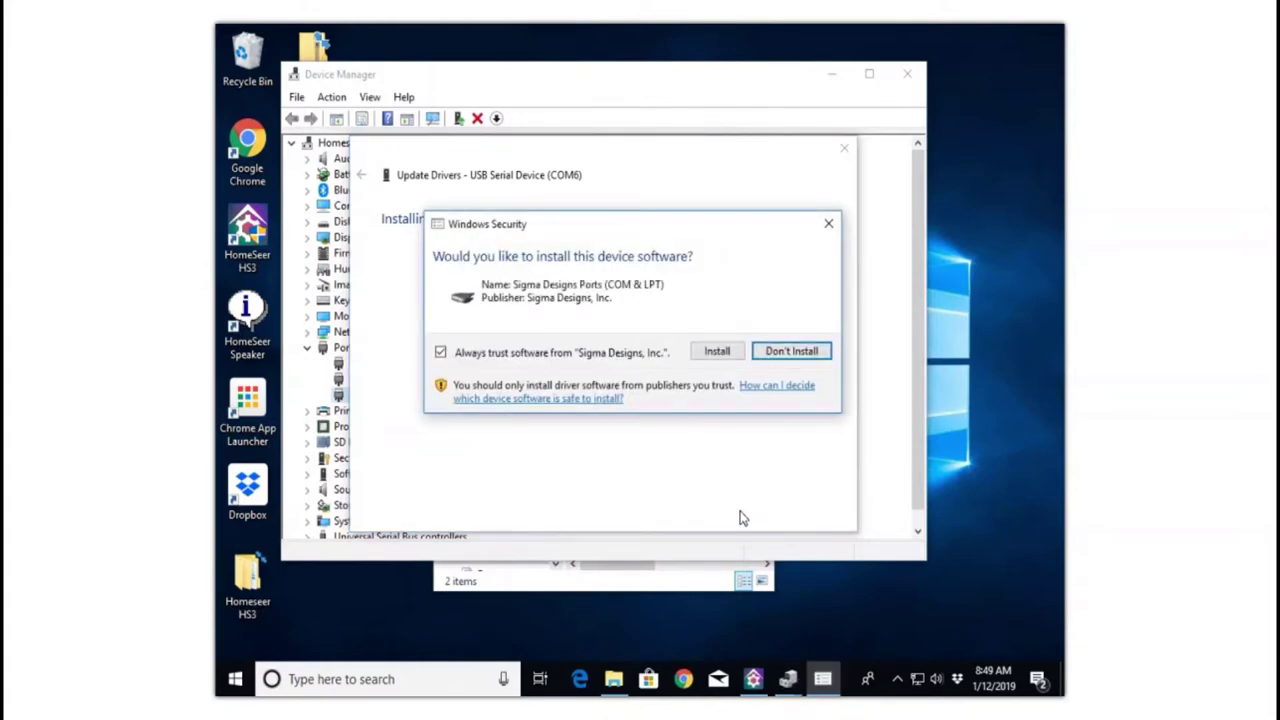
left_click(717, 351)
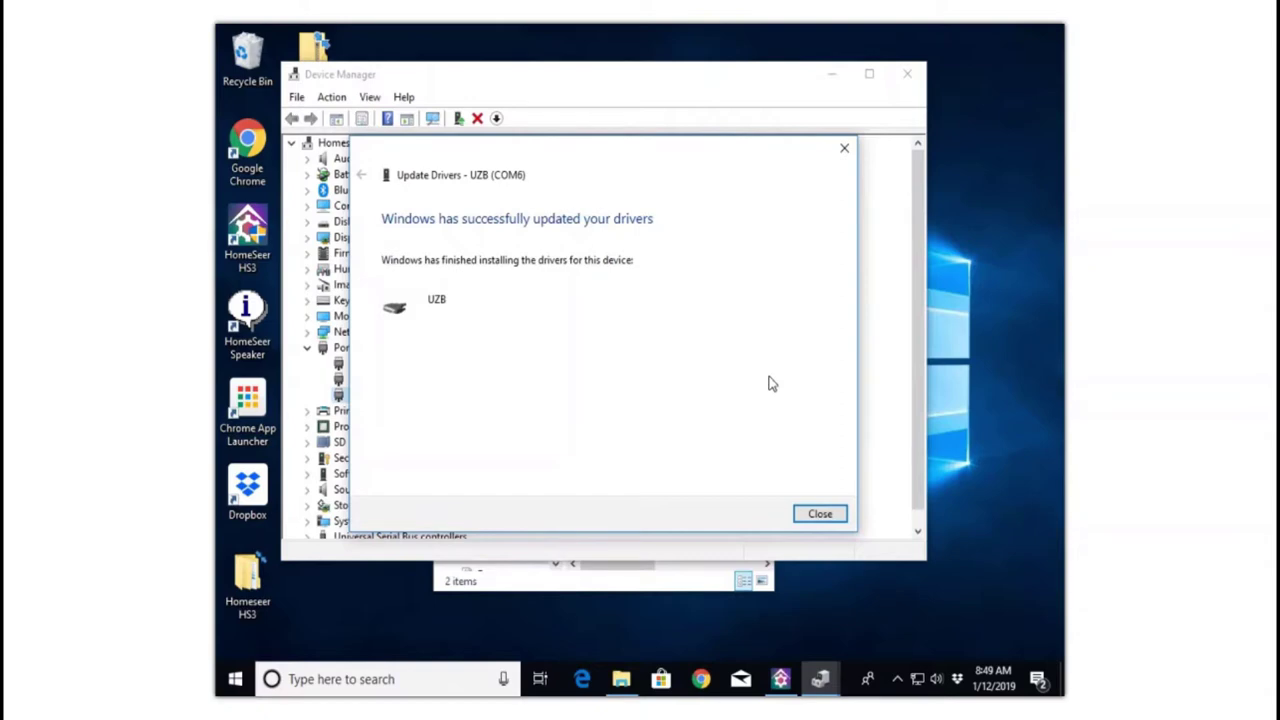
- Close the completed driver update wizard
left_click(819, 513)
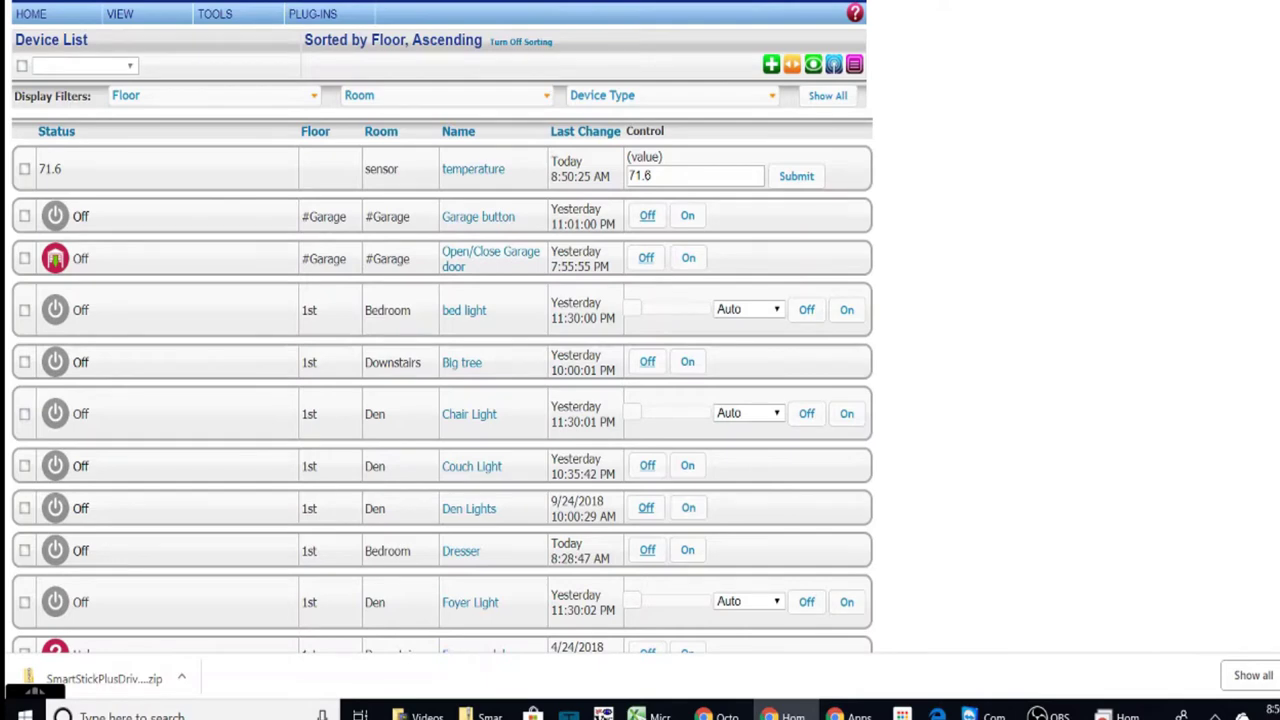
- Go to Z-Wave Controller Management and start adding a new interface
mouse_move(324, 24)
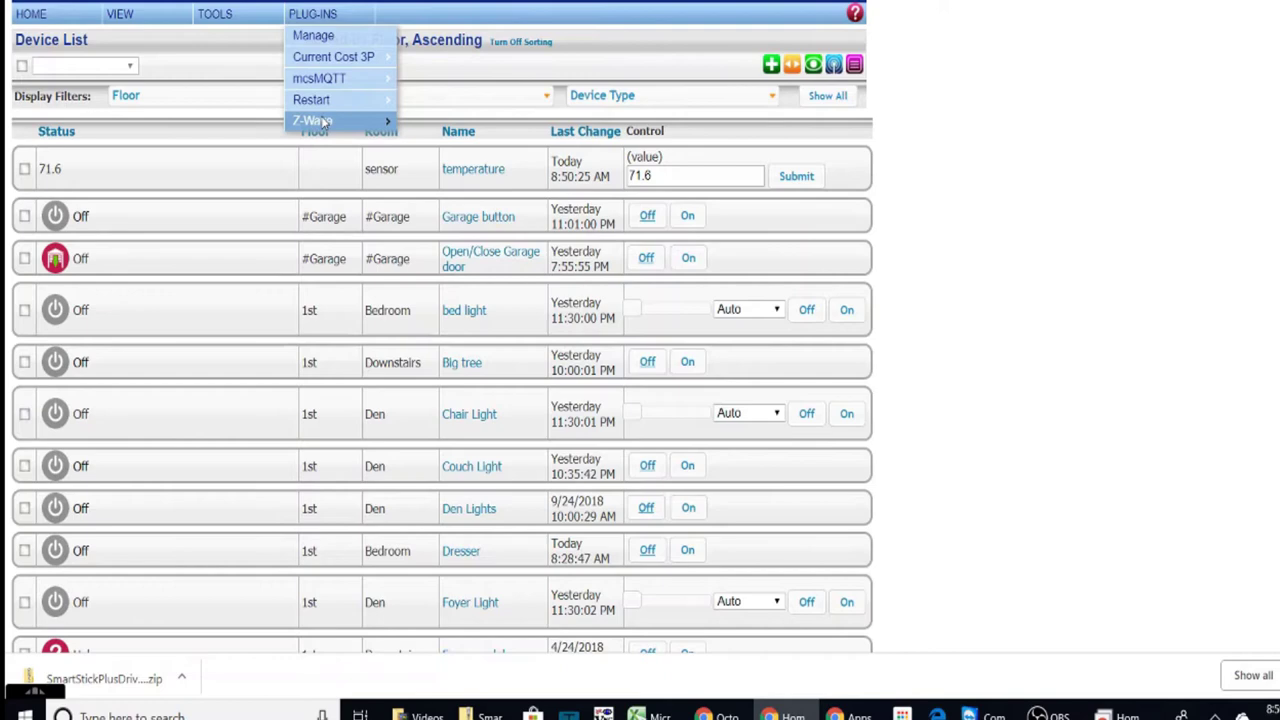
mouse_move(322, 121)
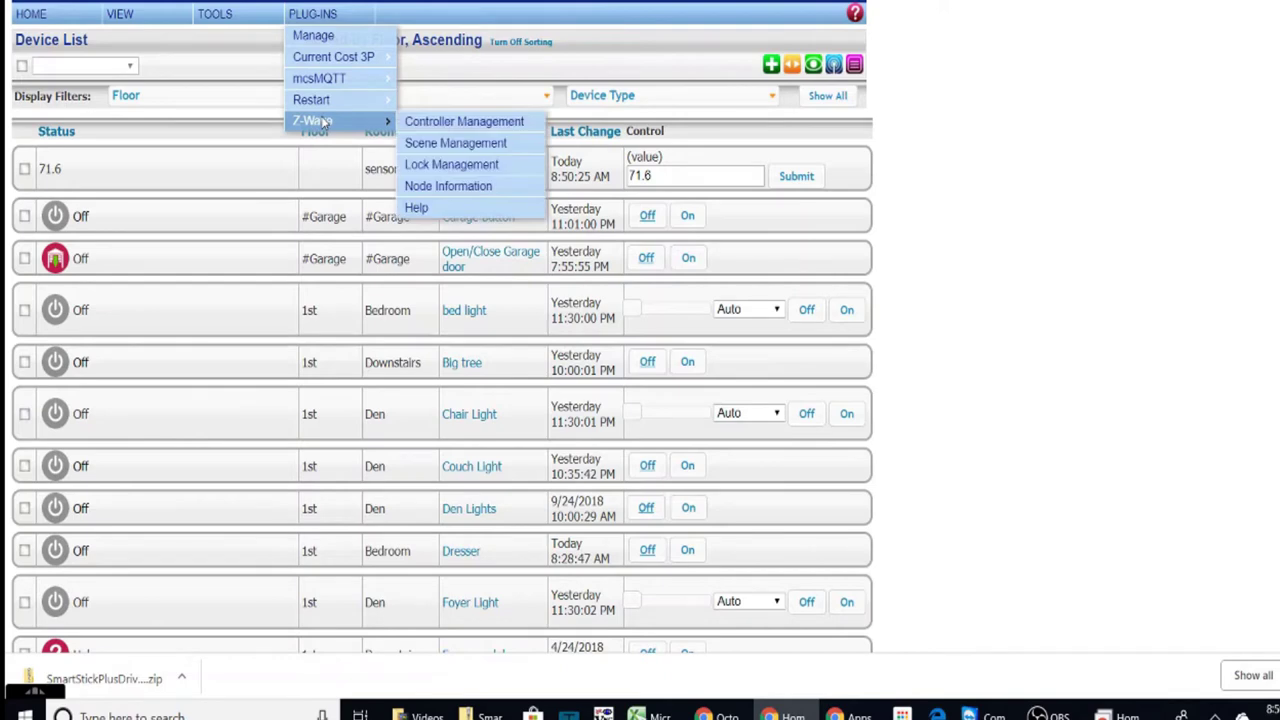
left_click(424, 122)
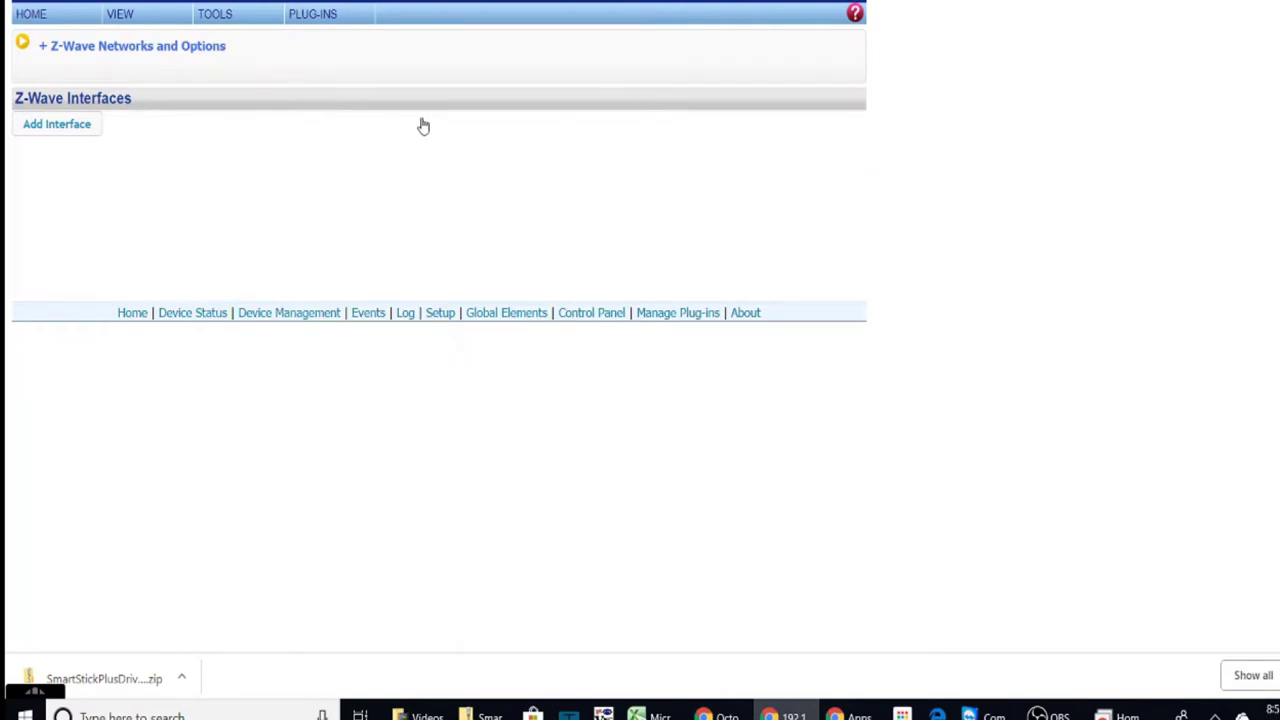
left_click(92, 127)
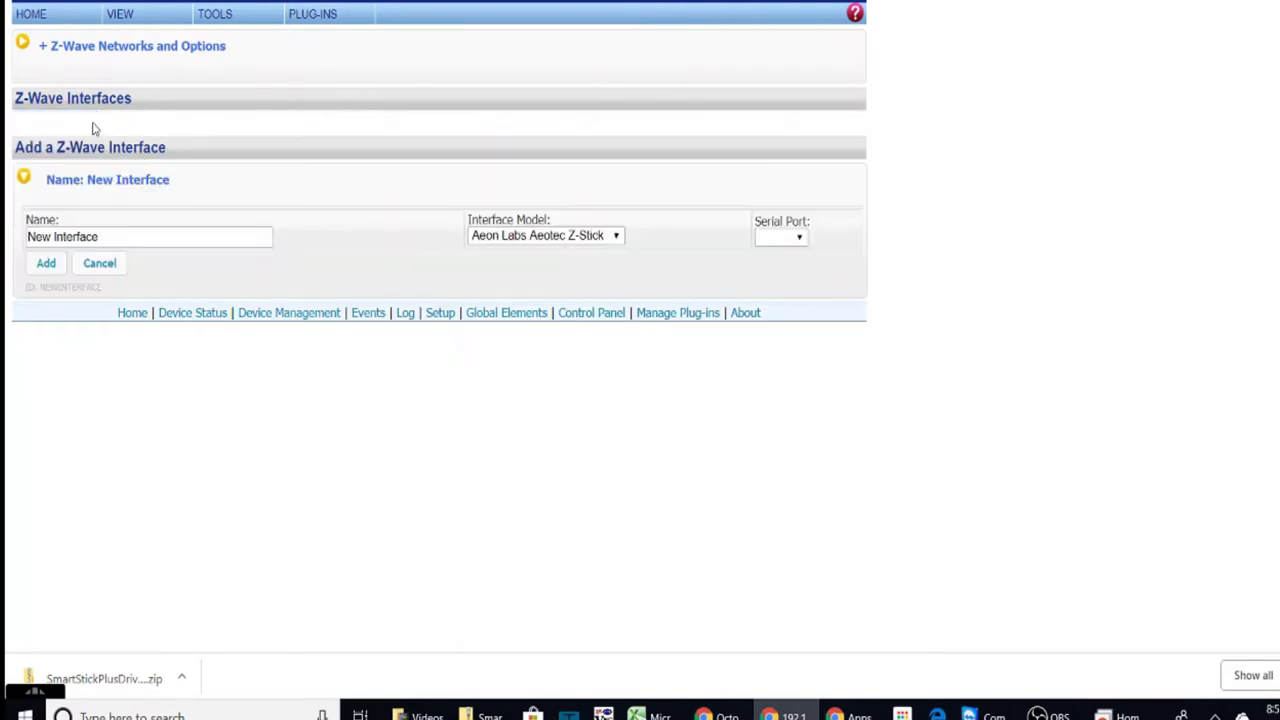
- Name the interface 'Zwave SmartStick', with model HomeSeer SmartStick + on serial port COM6
left_click(115, 236)
key("BackSpace")
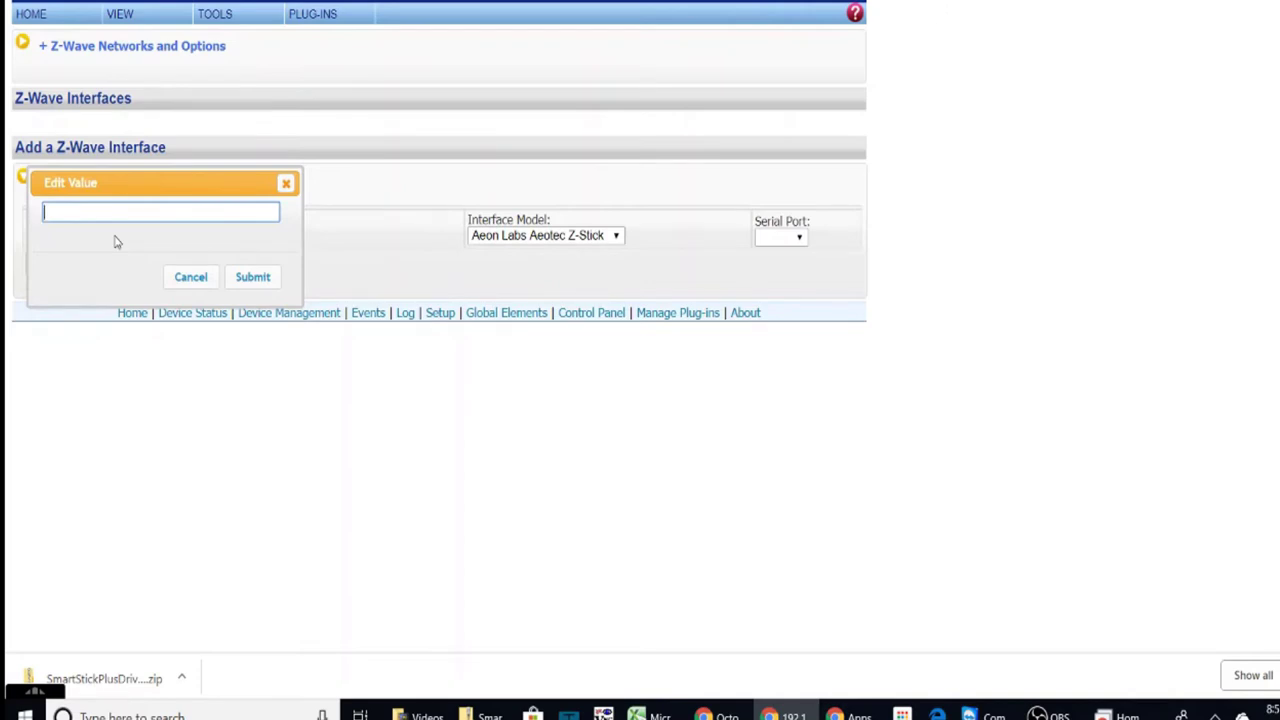
type("Zwave SmartStick")
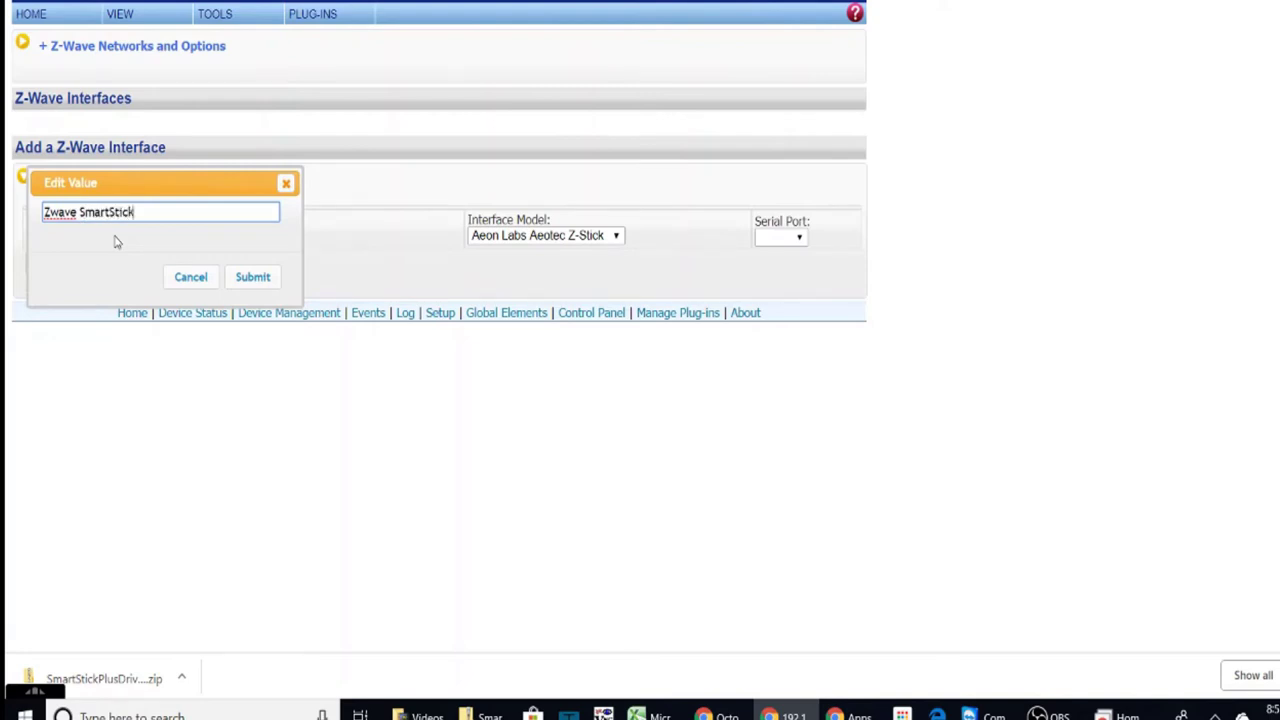
left_click(248, 275)
right_click(252, 283)
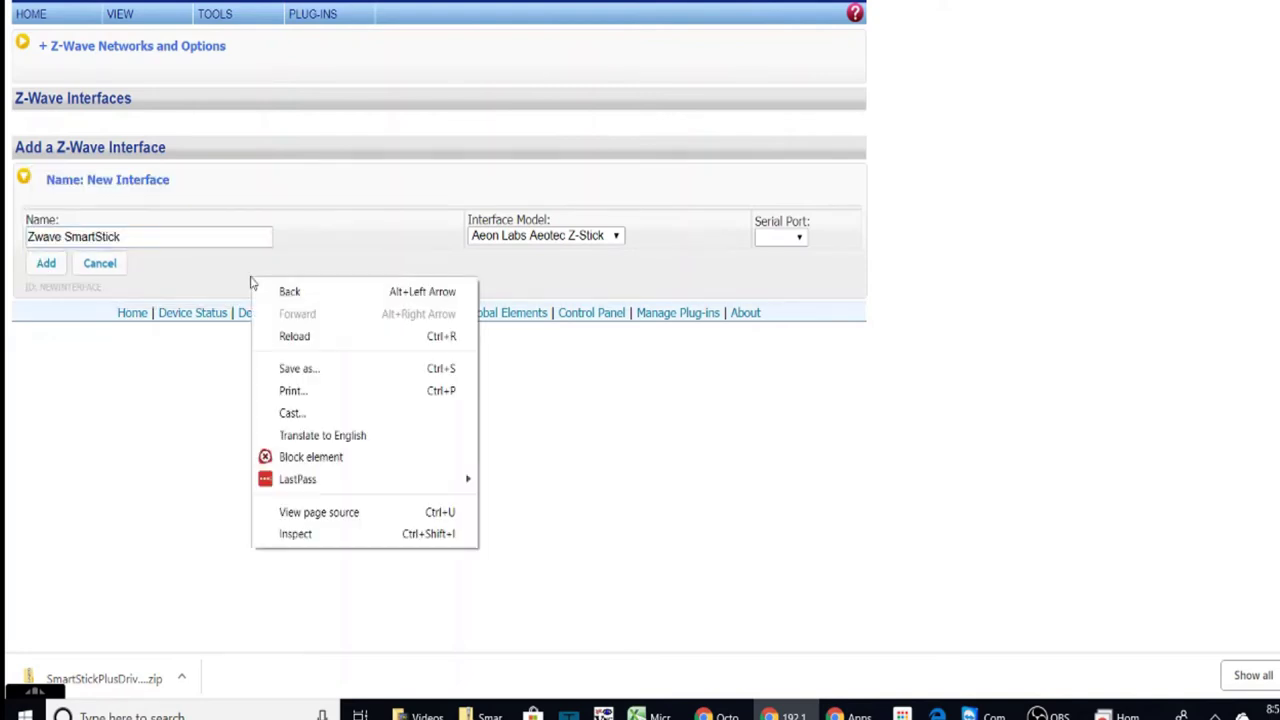
left_click(580, 246)
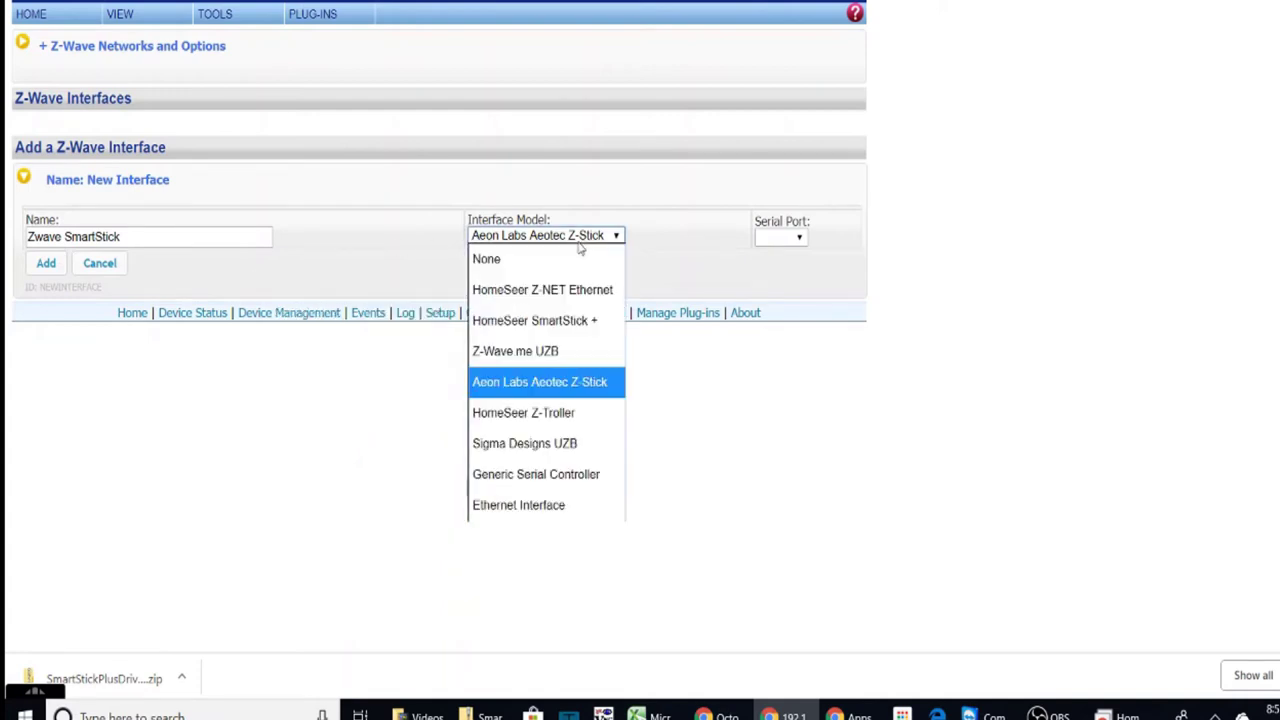
left_click(557, 320)
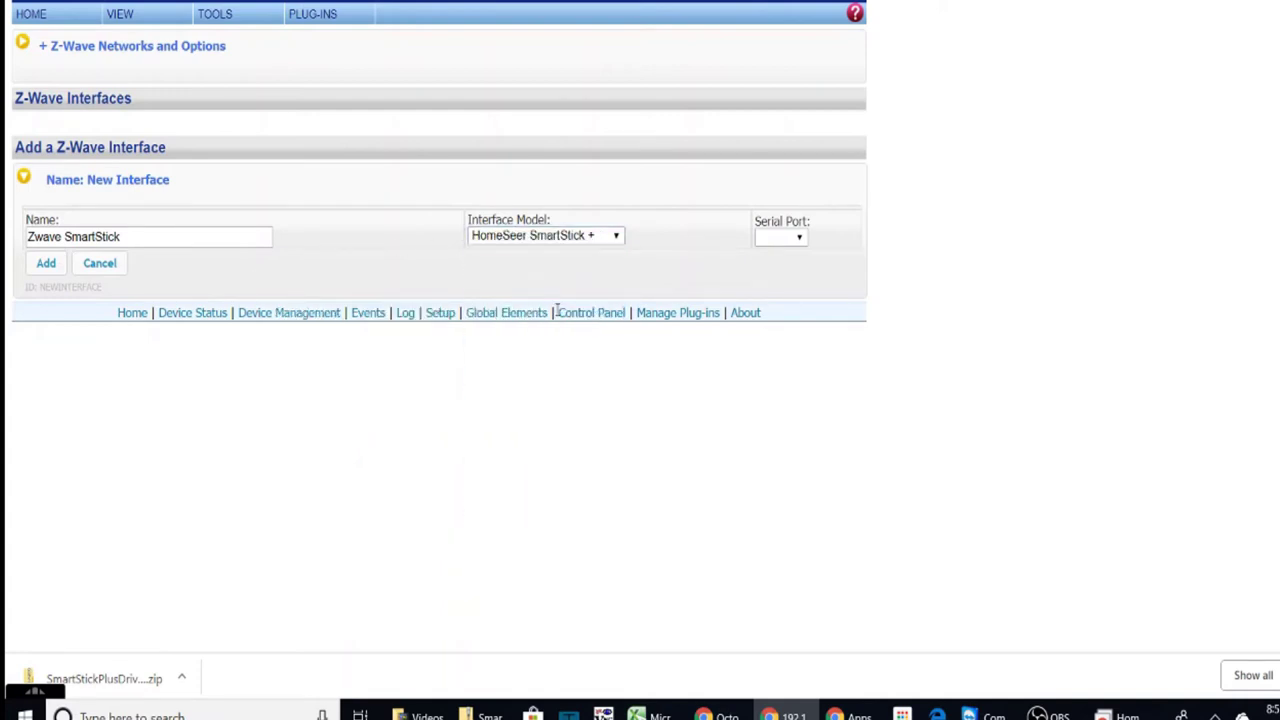
left_click(802, 240)
left_click(784, 352)
- Add the Zwave SmartStick interface and enable it so it comes online as MAIN
left_click(43, 268)
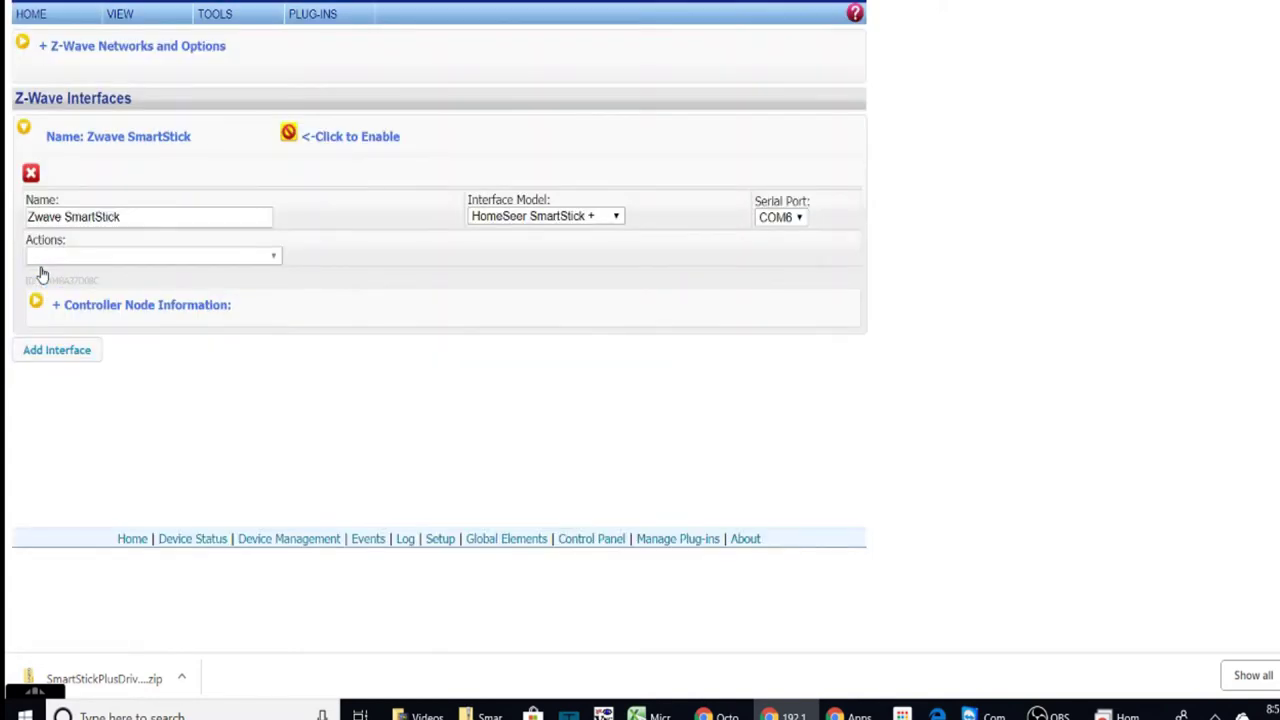
left_click(290, 140)
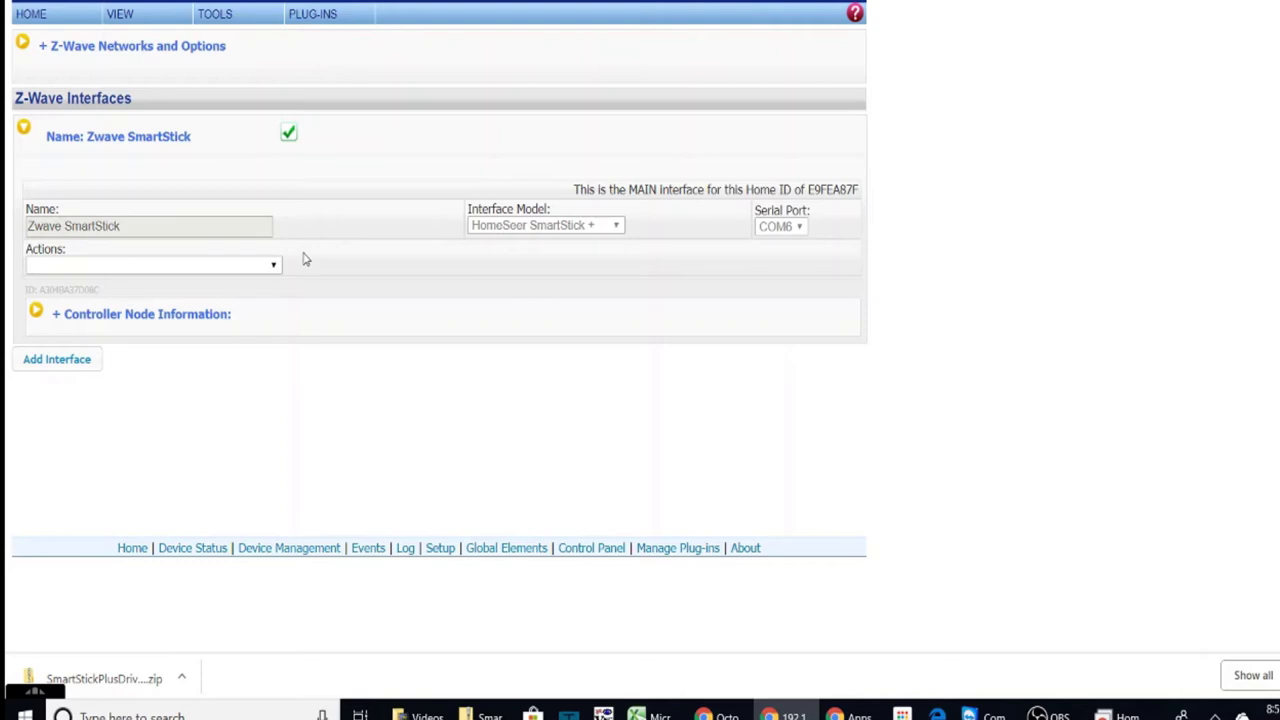
- Choose Restore a Network for Zwave SmartStick, select the 2019-01-12 backup file, and confirm
left_click(274, 266)
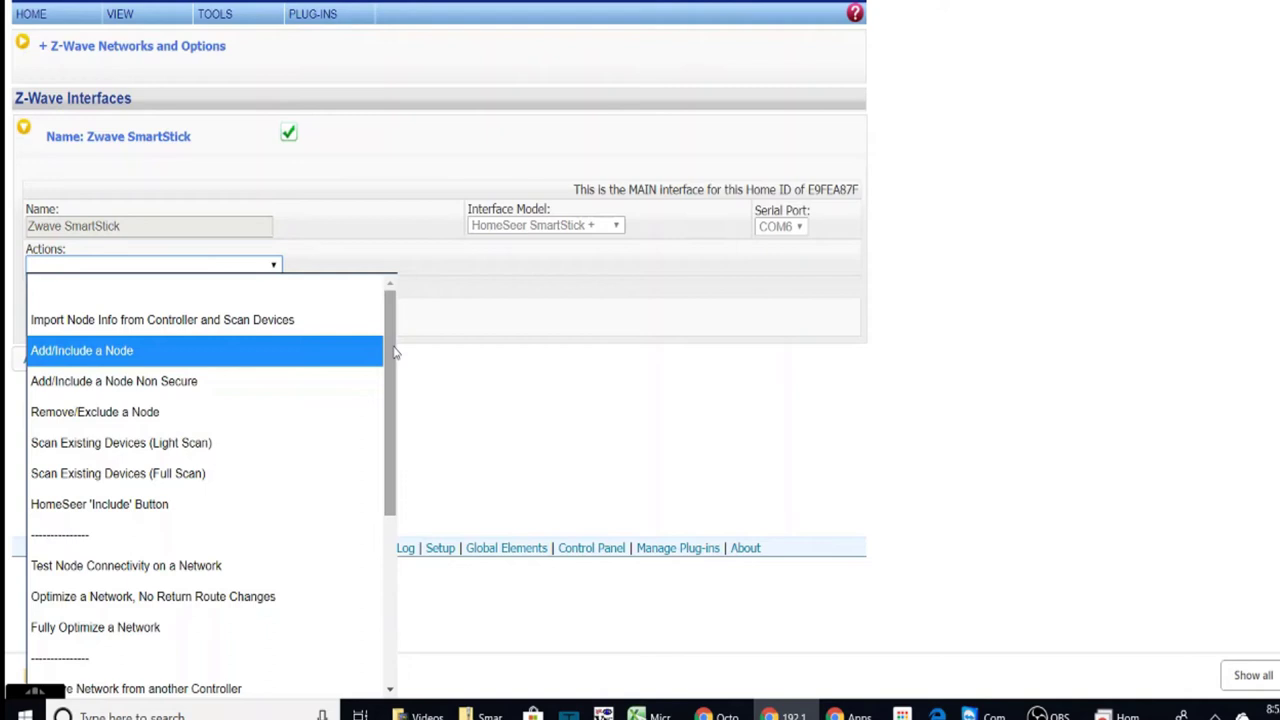
left_click_drag(395, 352, 398, 530)
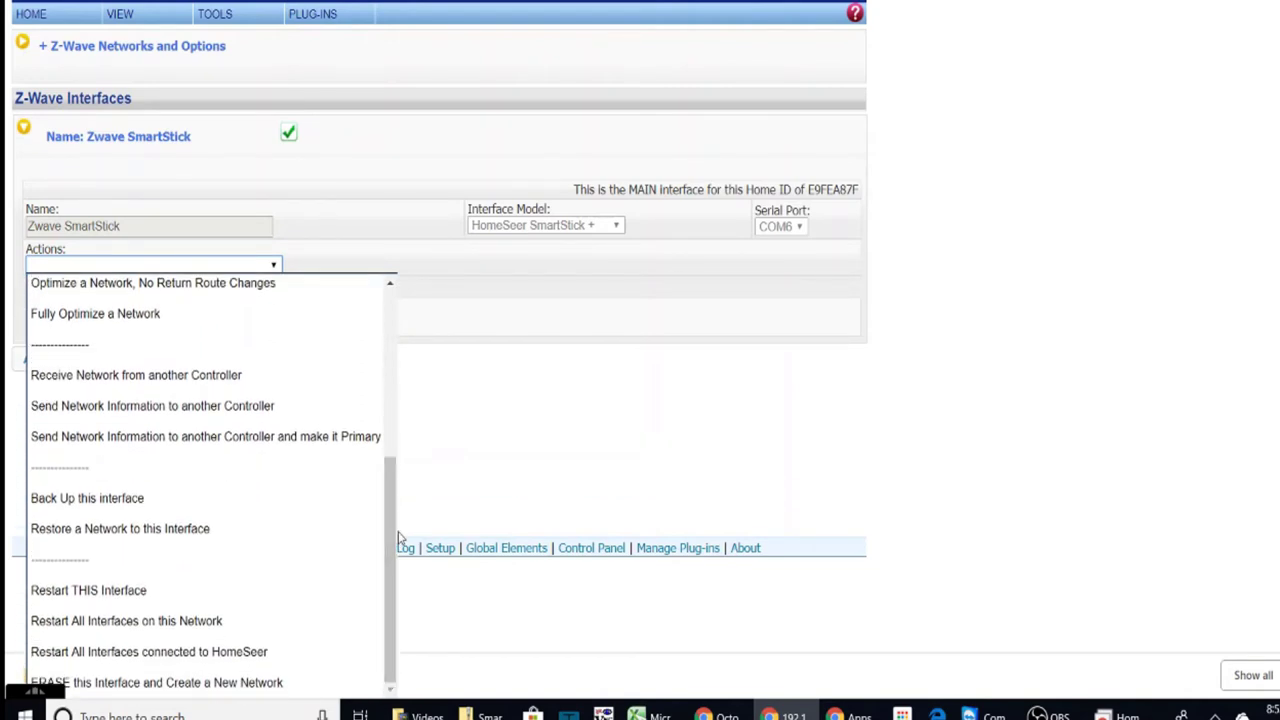
left_click(233, 530)
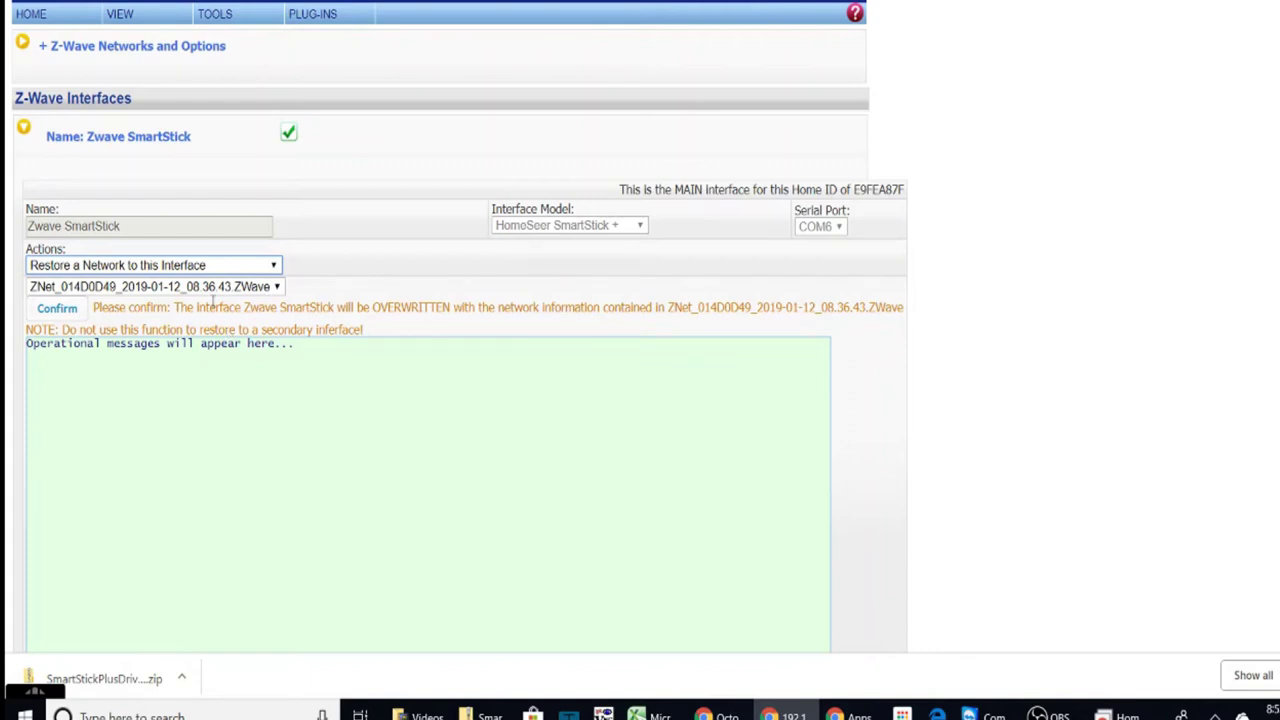
left_click(267, 287)
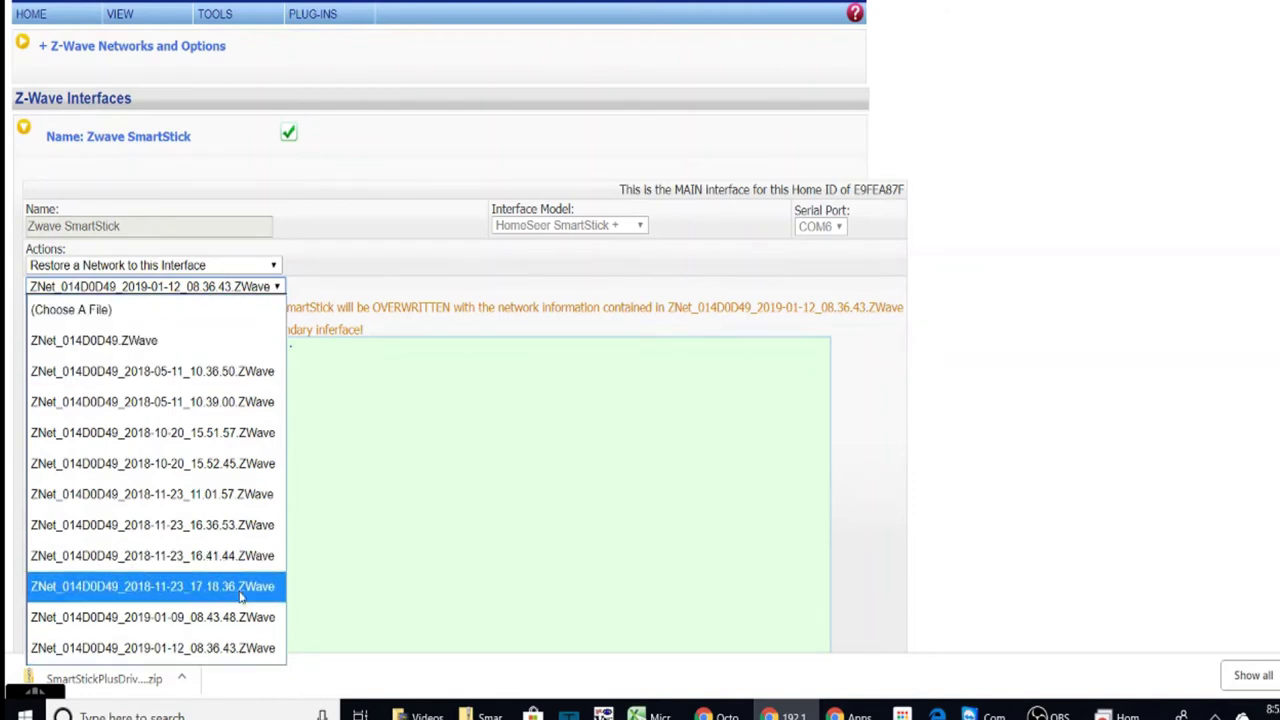
left_click(230, 648)
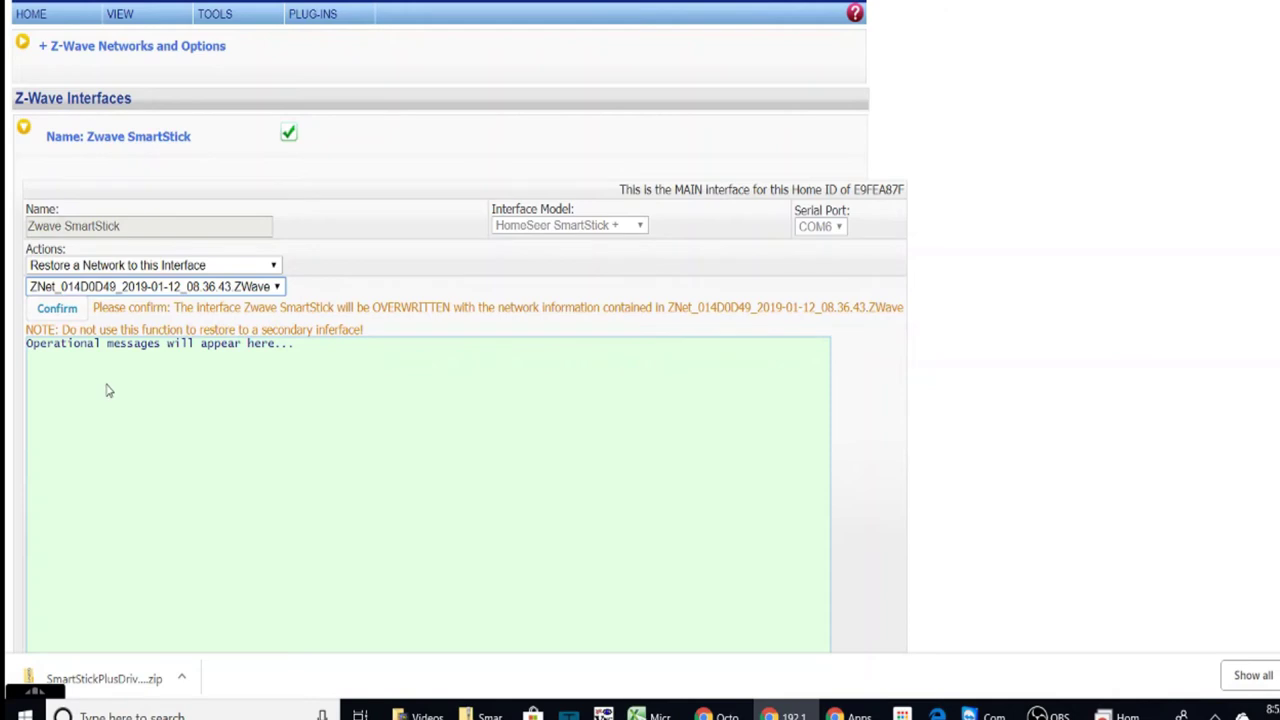
left_click(73, 318)
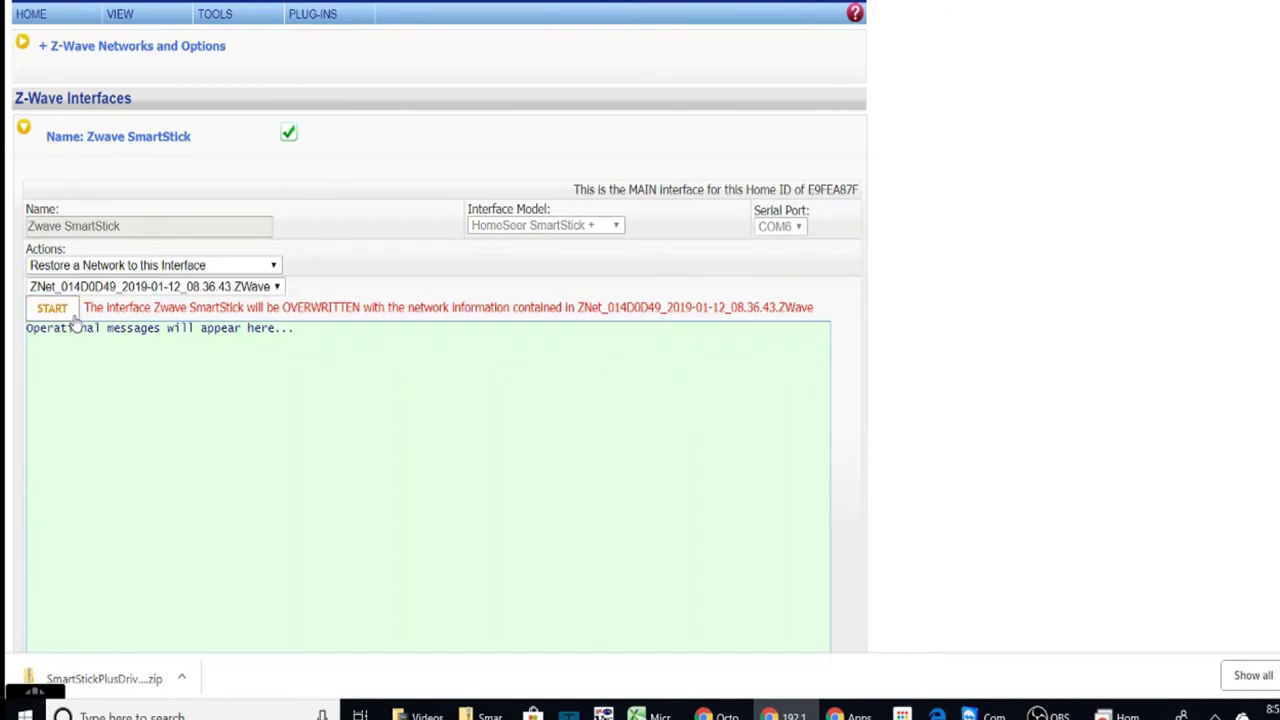
- Start restoring the backed-up Z-Wave network onto the SmartStick until all nodes report COMPLETE
left_click(72, 309)
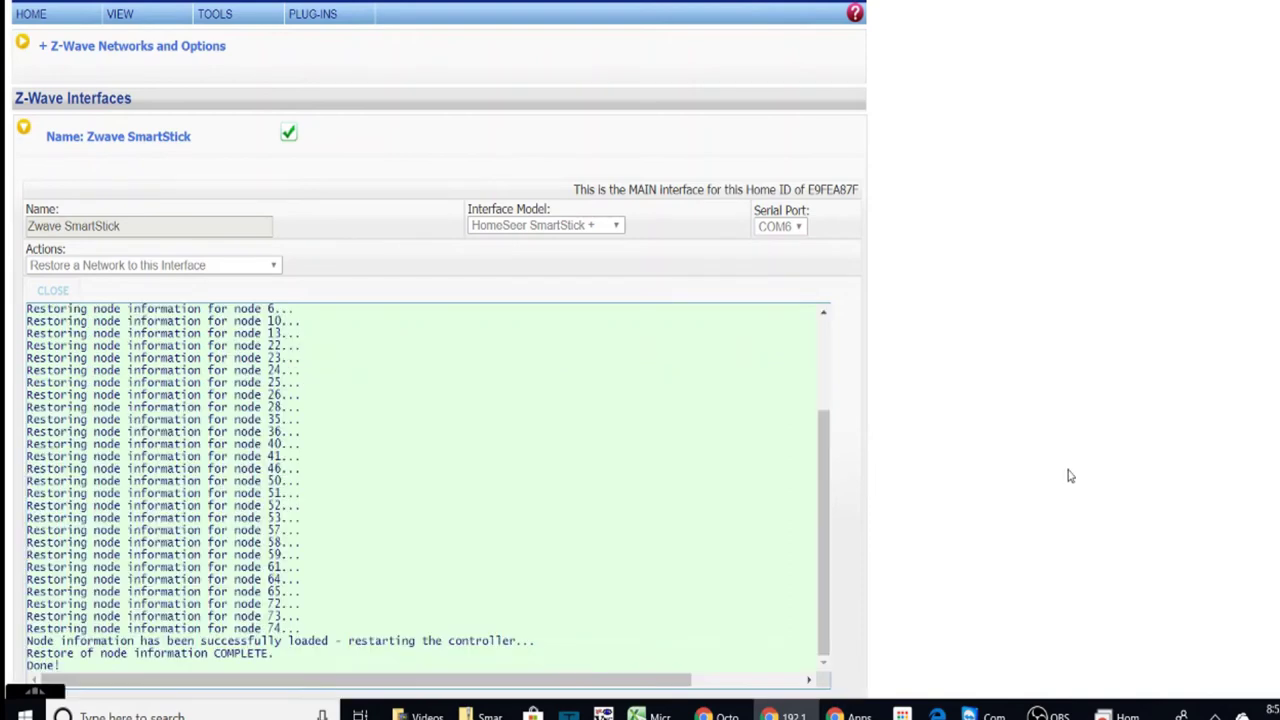
- Back in the Device List, toggle Couch Light On, Off, then On again
left_click(51, 14)
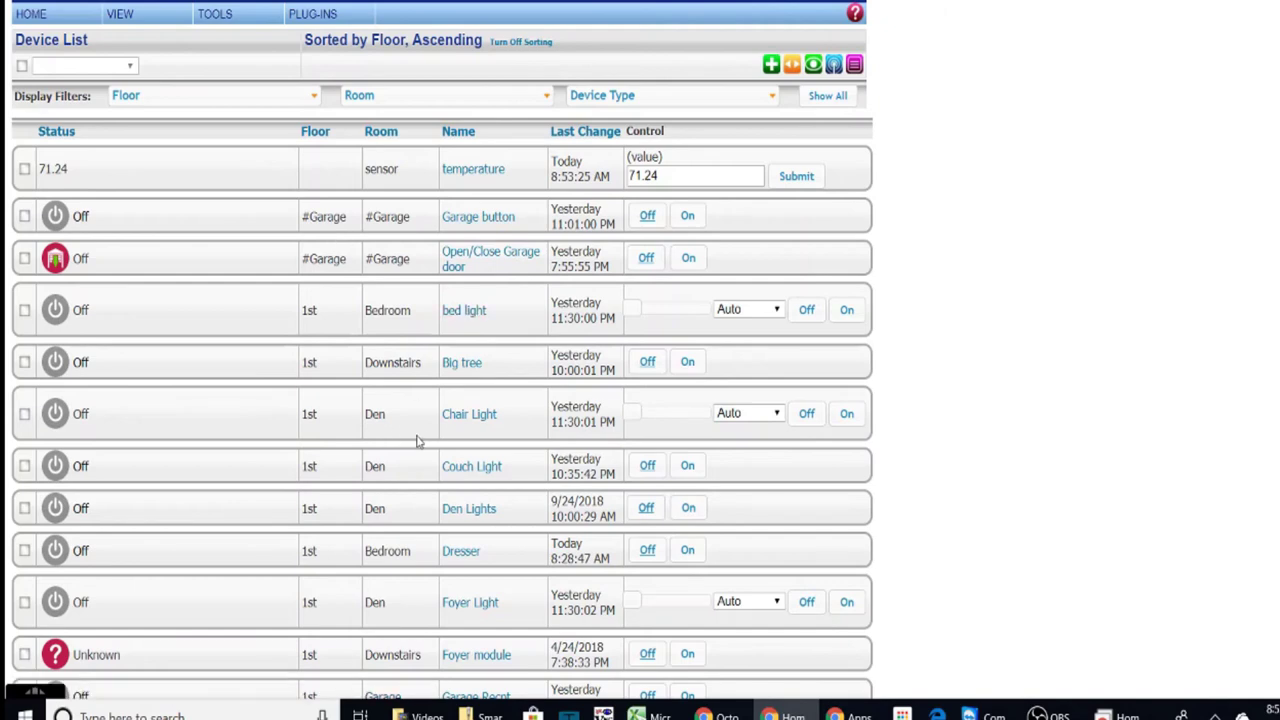
left_click(690, 467)
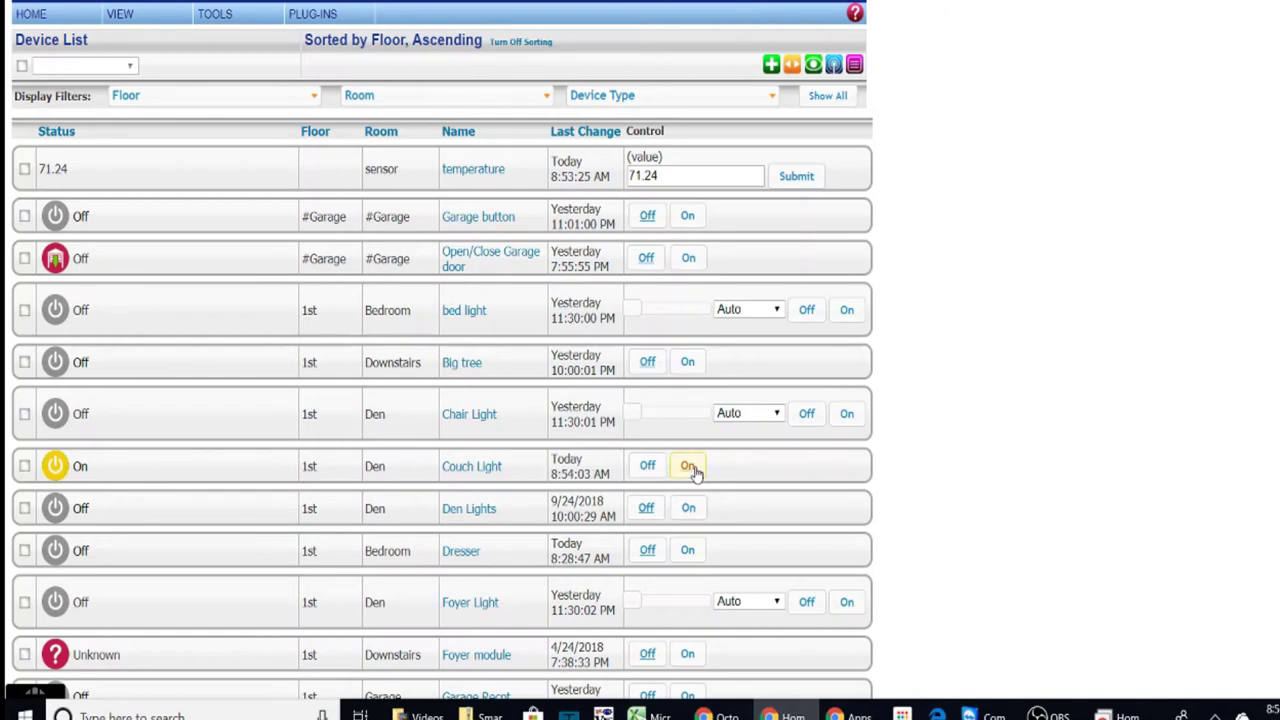
left_click(659, 476)
left_click(693, 472)
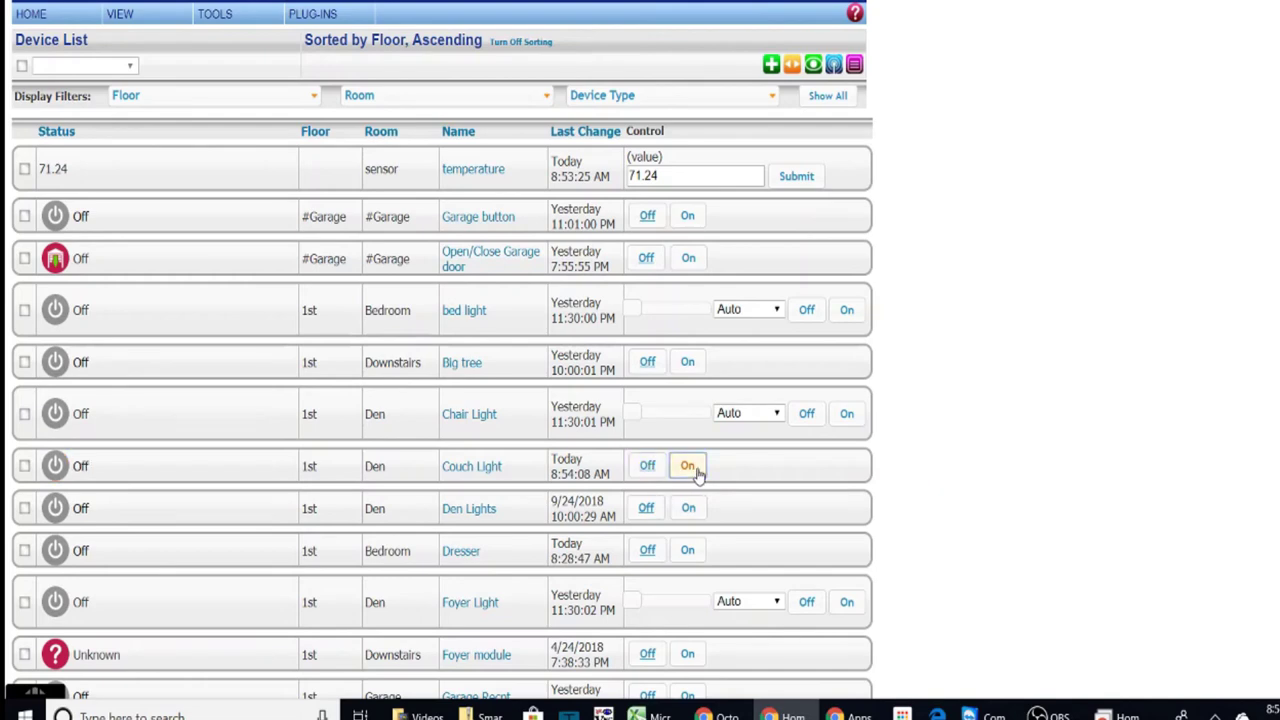